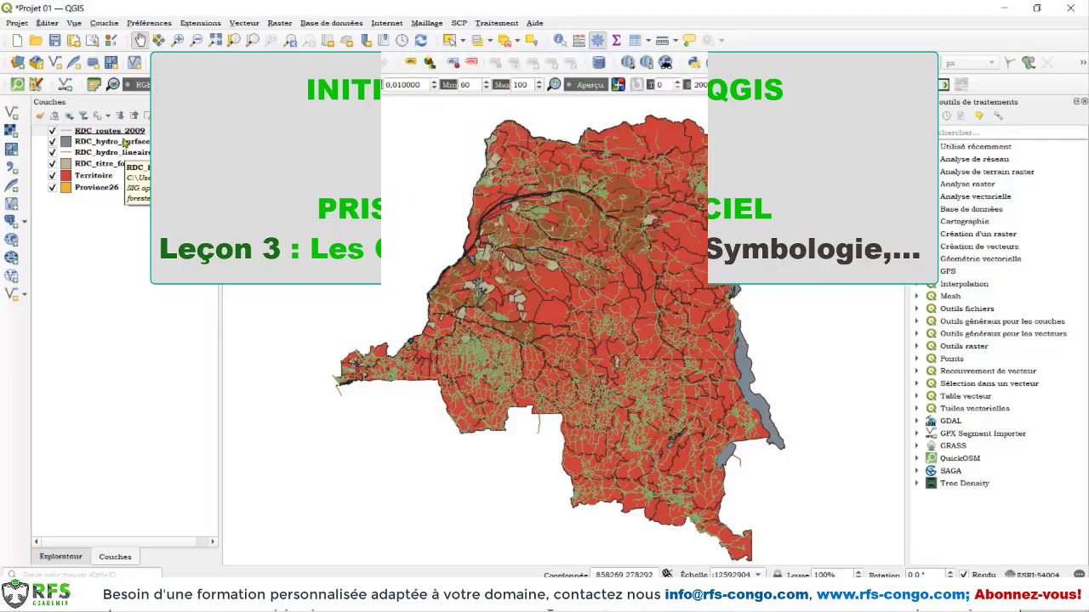
Move the RDC_hydro_lineaire_2009 layer to the top of the layer order.
mouse_move(95, 218)
mouse_down()
mouse_move(97, 132)
mouse_move(101, 207)
mouse_up()
click(102, 210)
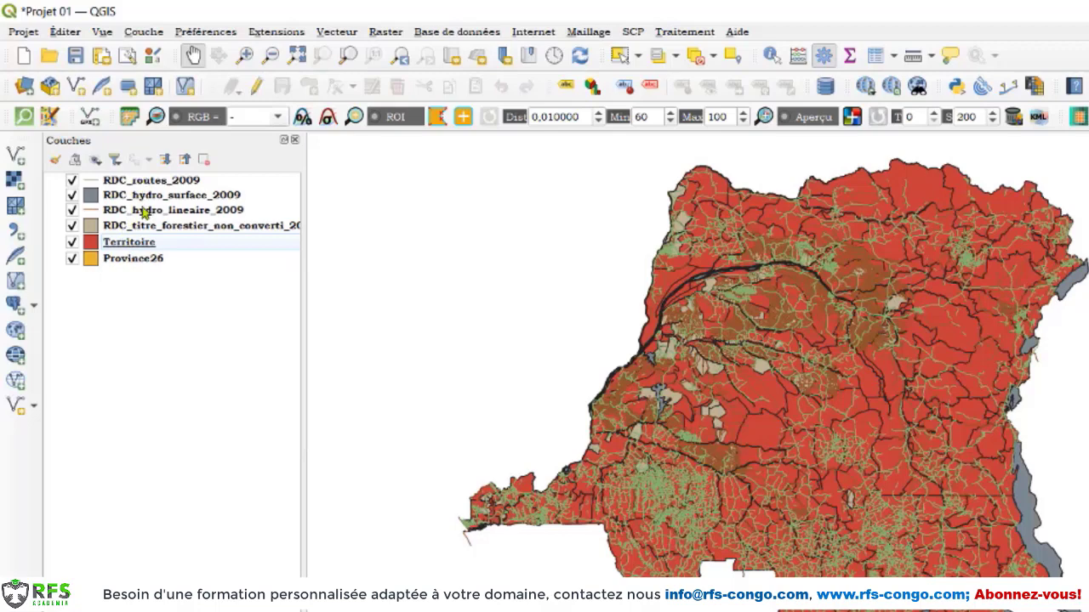
click(148, 215)
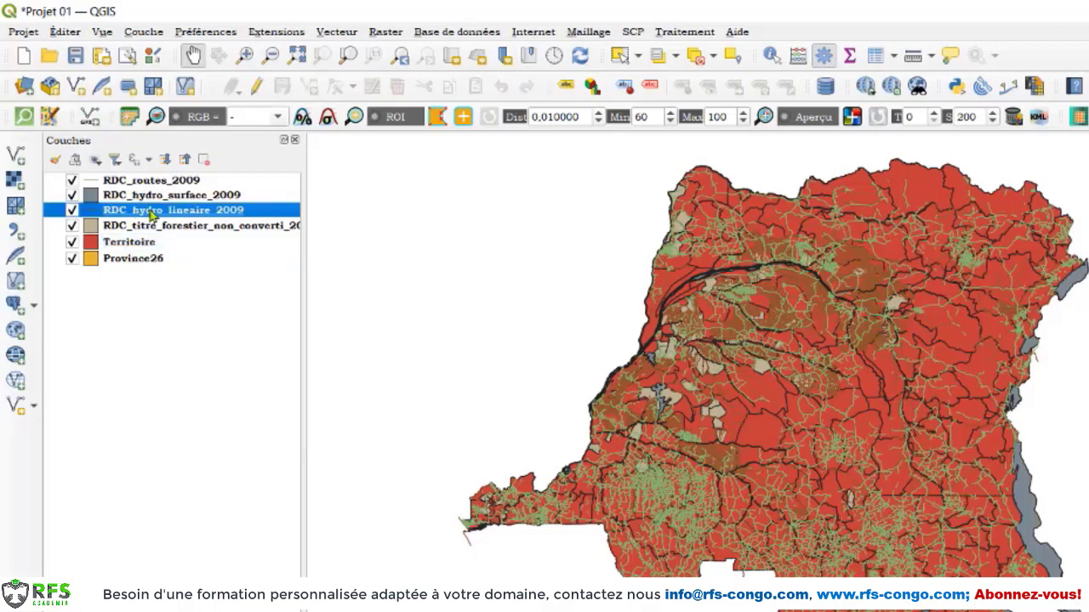
drag(149, 212, 160, 181)
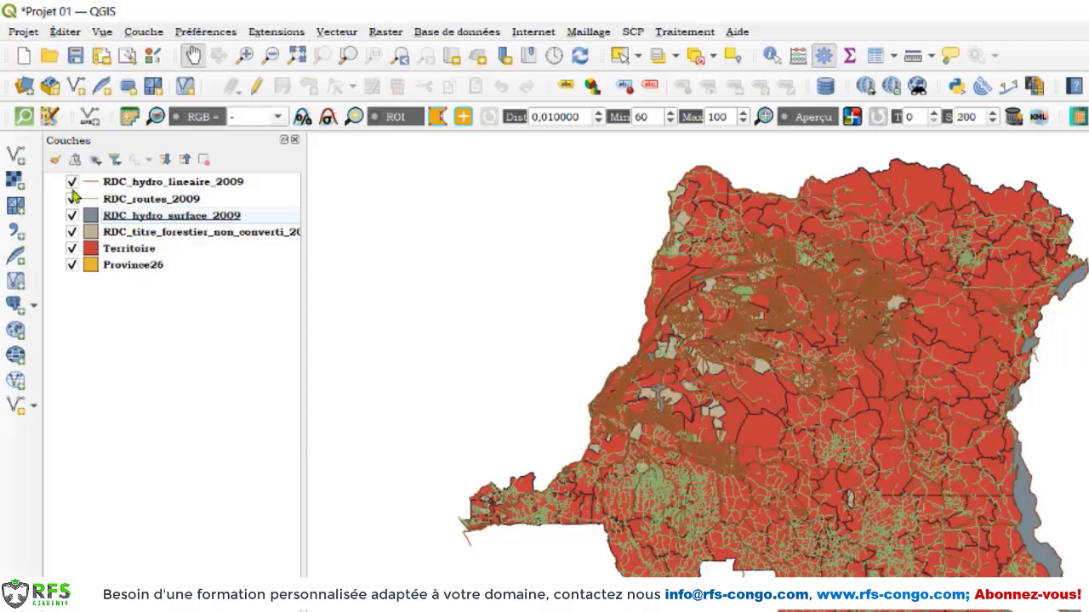
Hide the hydrography, roads, forest title and Territoire layers, leaving only Province26 displayed.
click(136, 266)
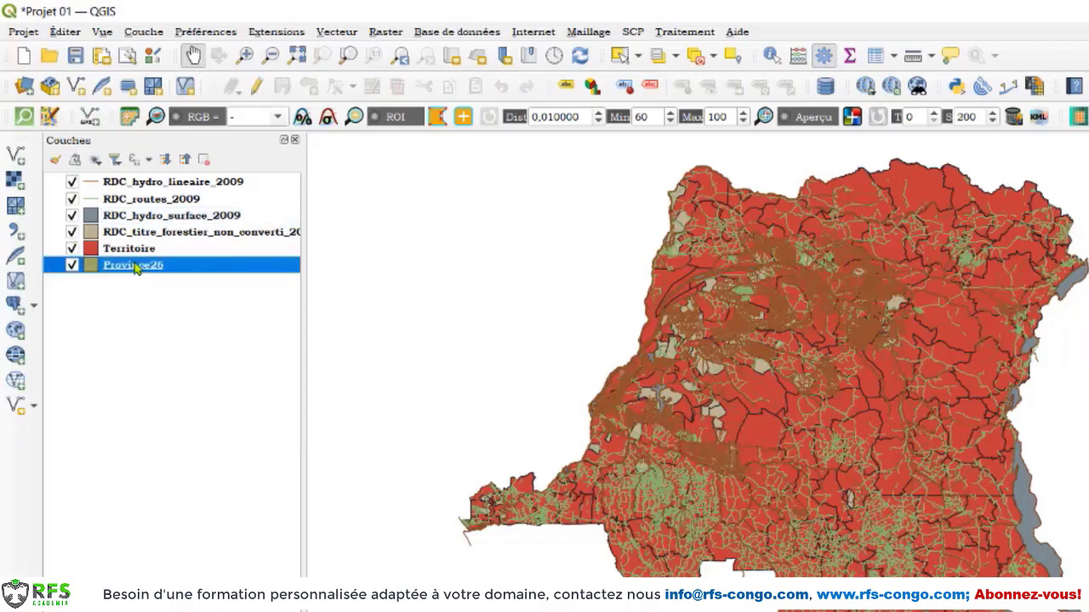
click(72, 182)
click(72, 199)
click(72, 216)
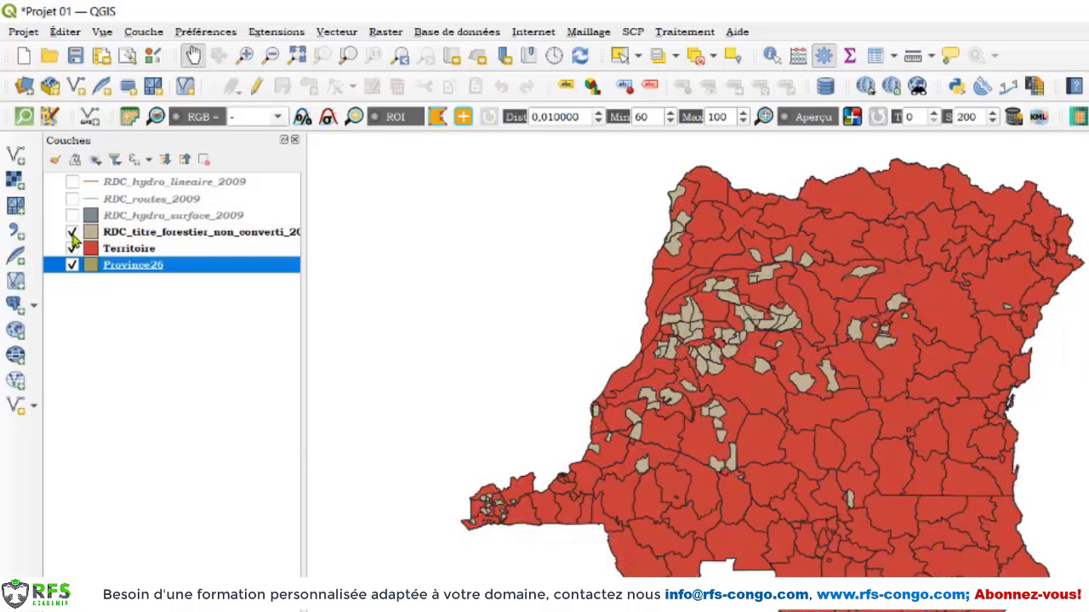
click(72, 232)
click(72, 249)
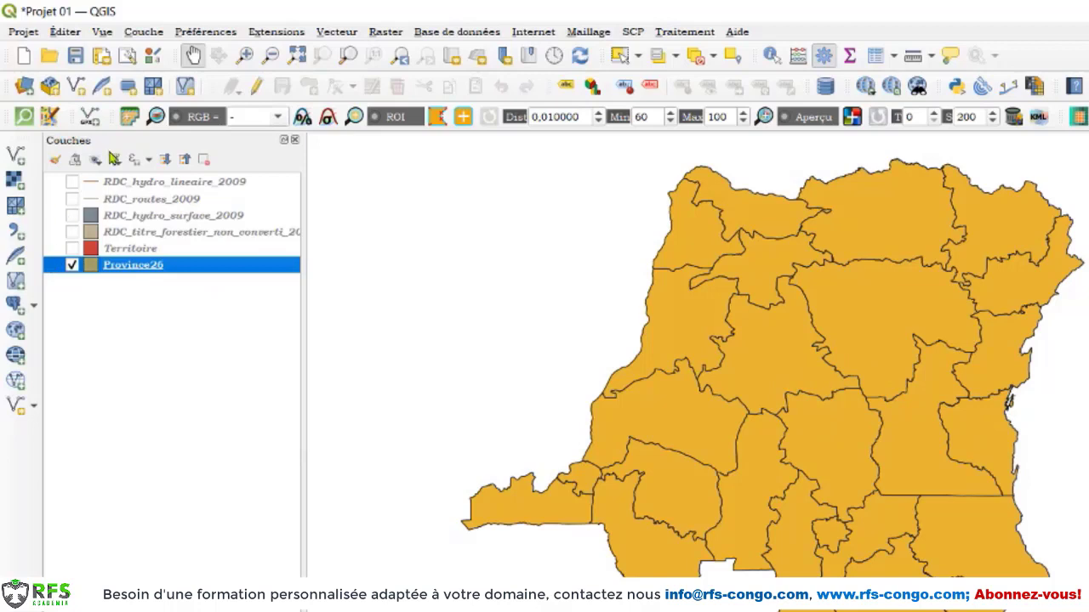
Add a layer group named "Données sources" at the root of the layer tree.
click(96, 297)
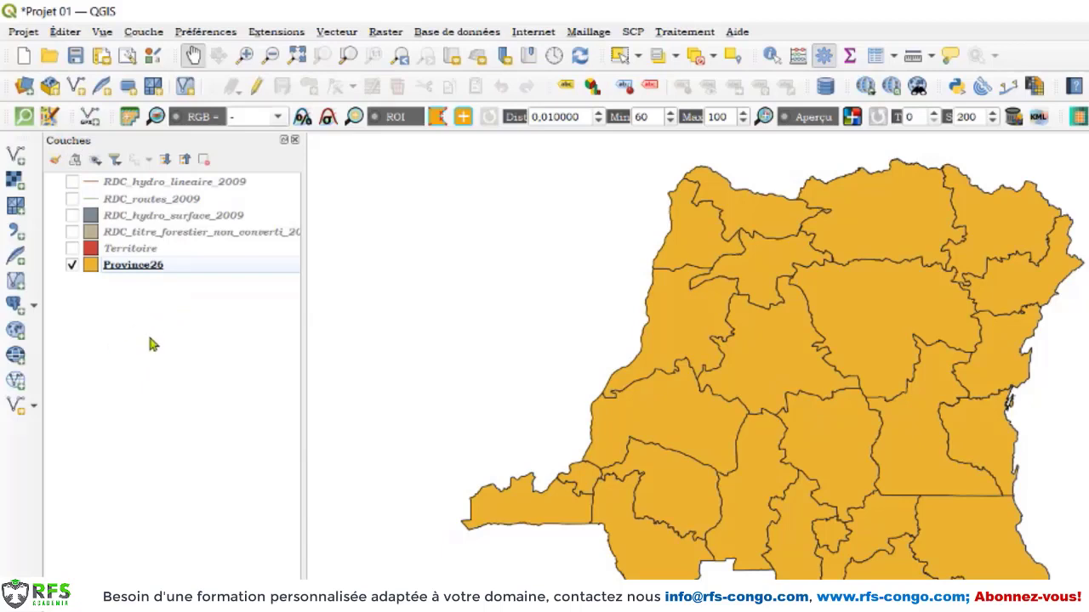
right_click(151, 343)
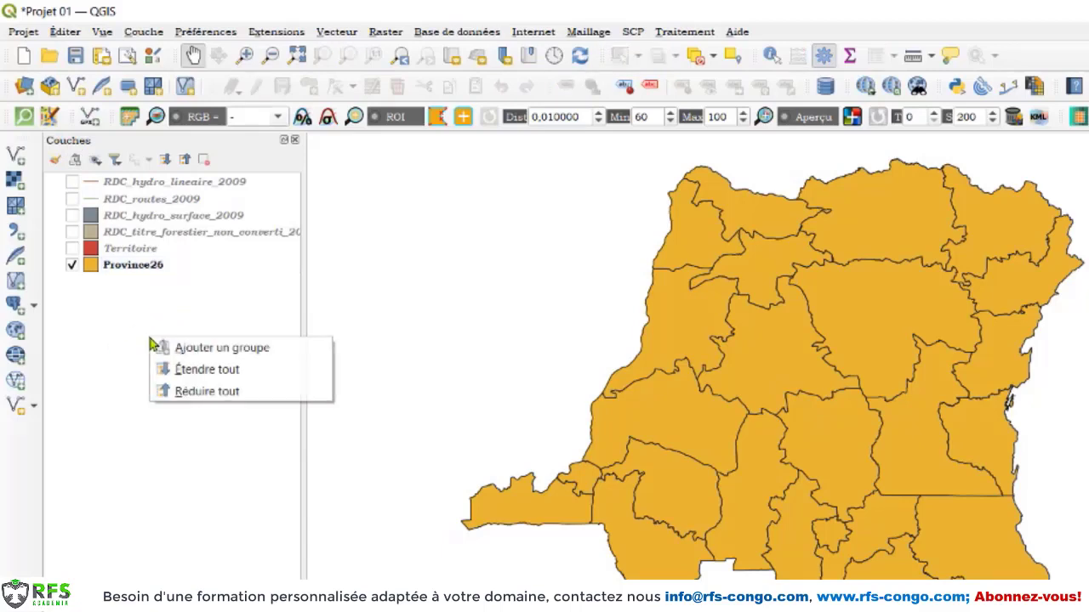
click(205, 349)
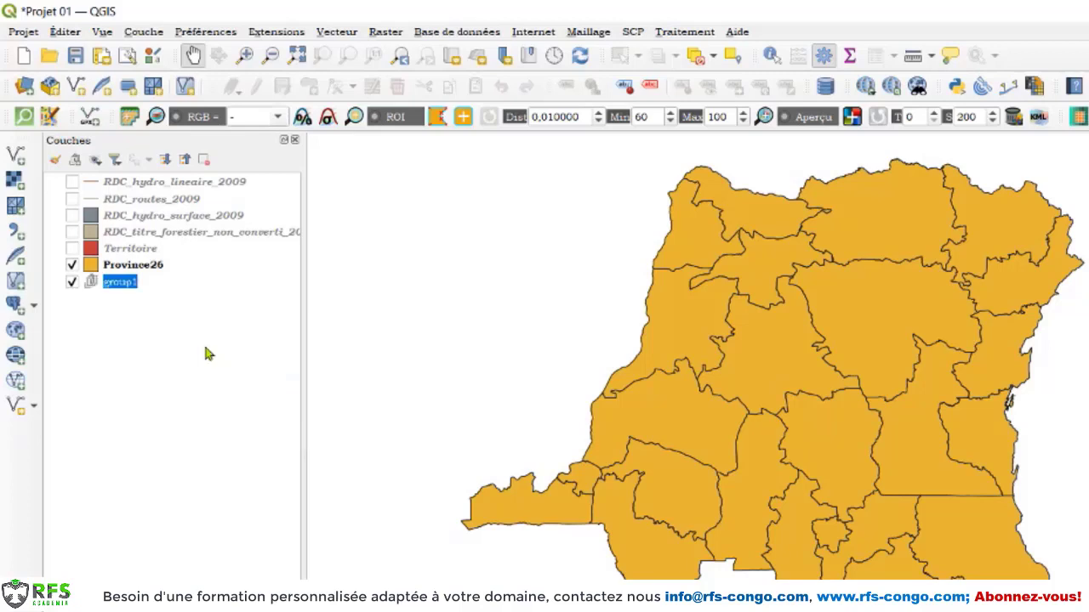
text(Données )
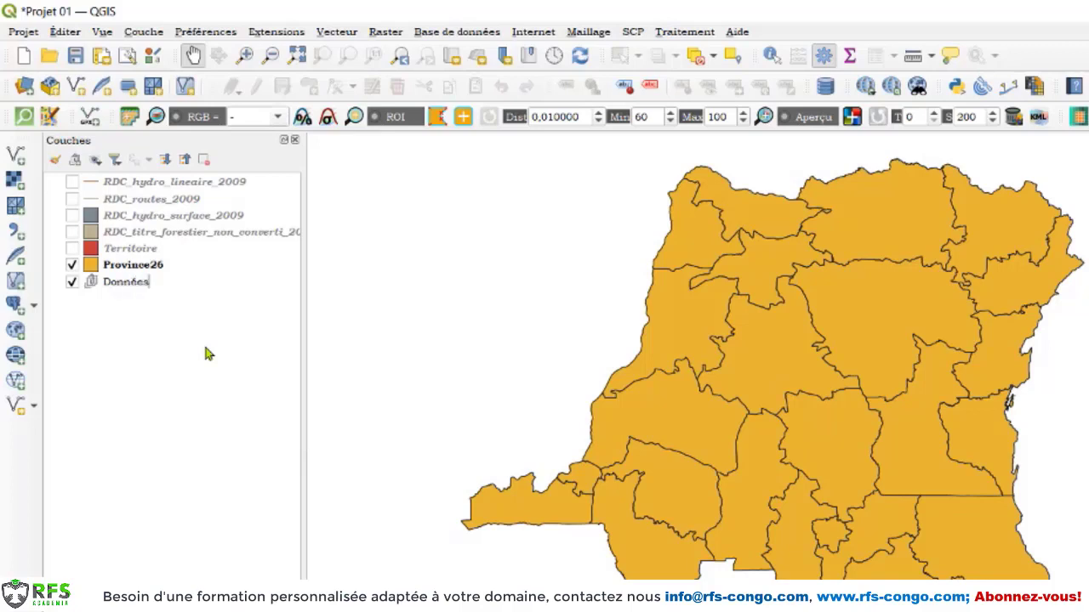
text(sources)
key(Return)
Add a second layer group named "Données crées" below the Données sources group.
right_click(142, 316)
click(195, 326)
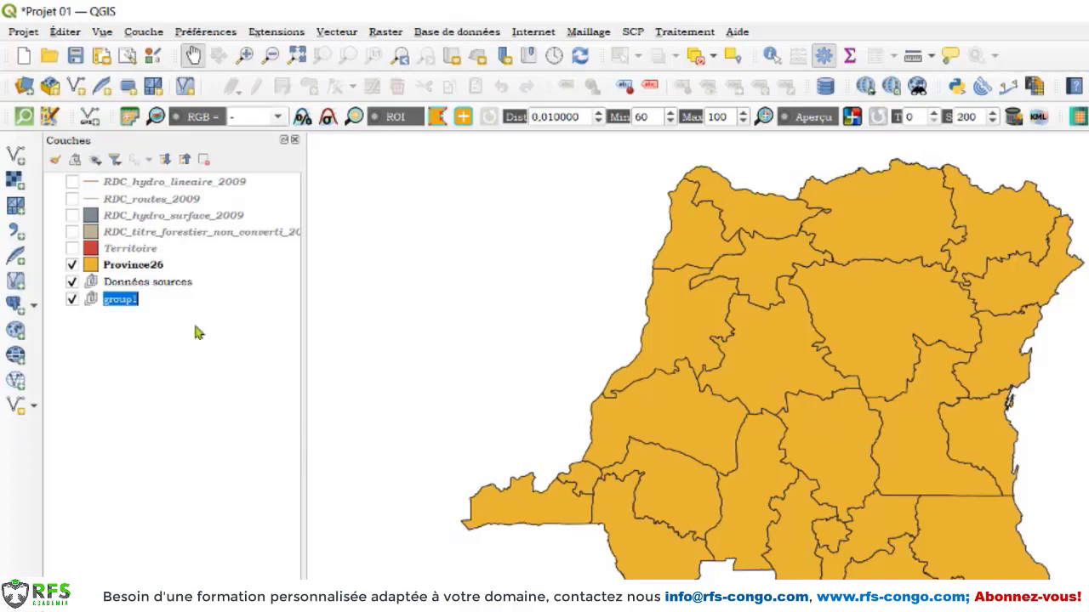
text(Données)
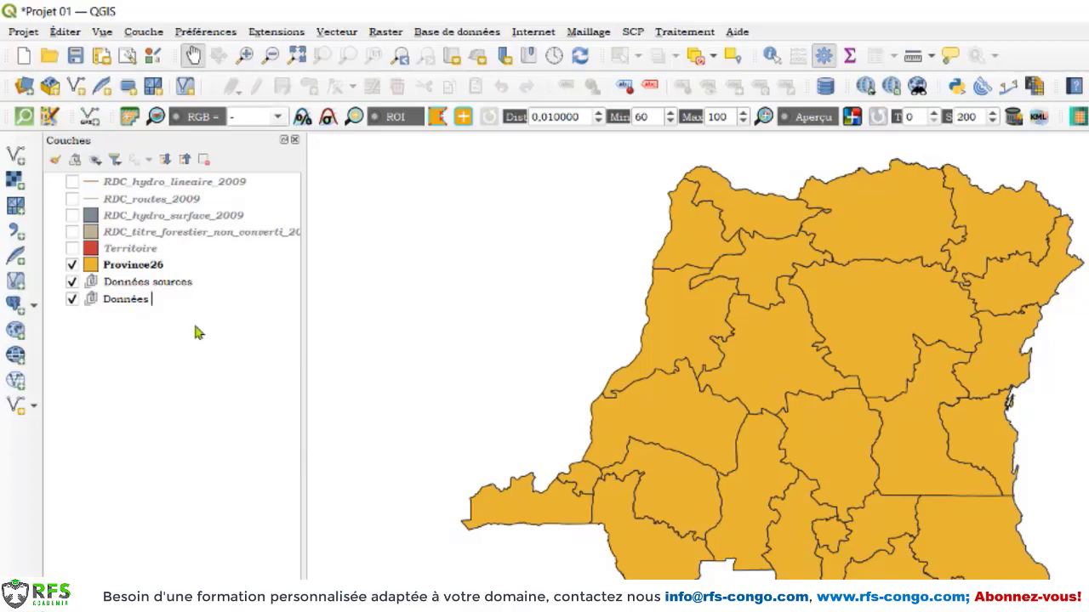
text( cr)
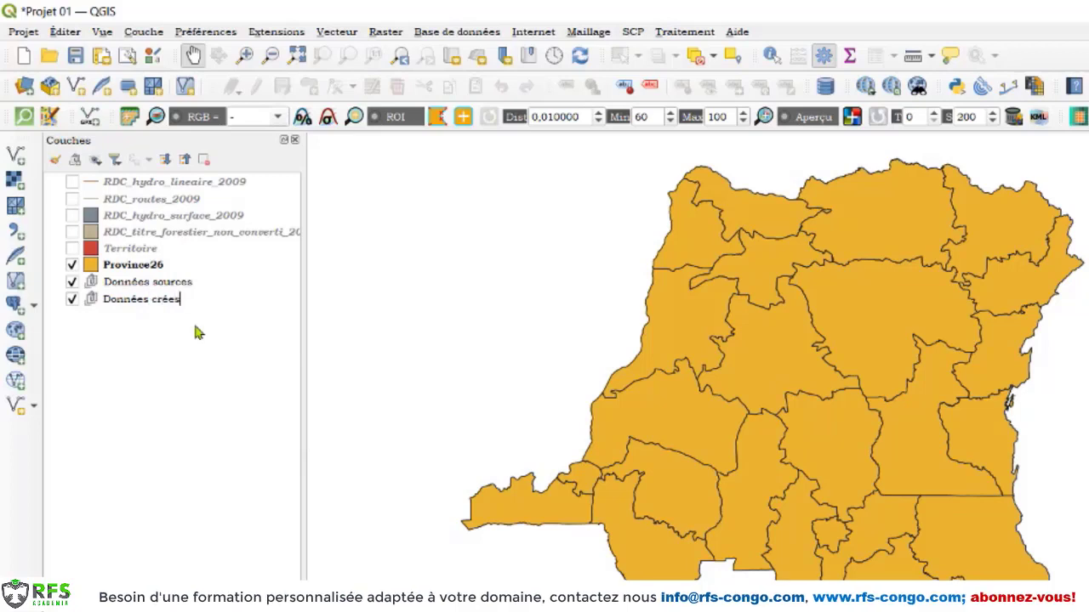
text(ées)
key(Return)
Correct the second group's name to "Données créées".
right_click(167, 302)
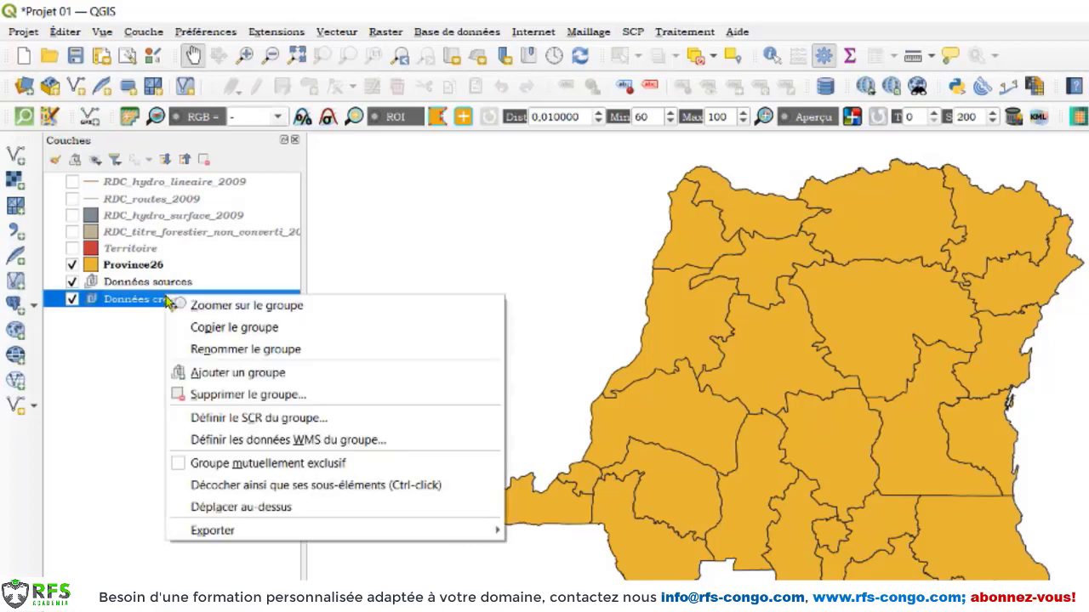
click(212, 346)
click(169, 298)
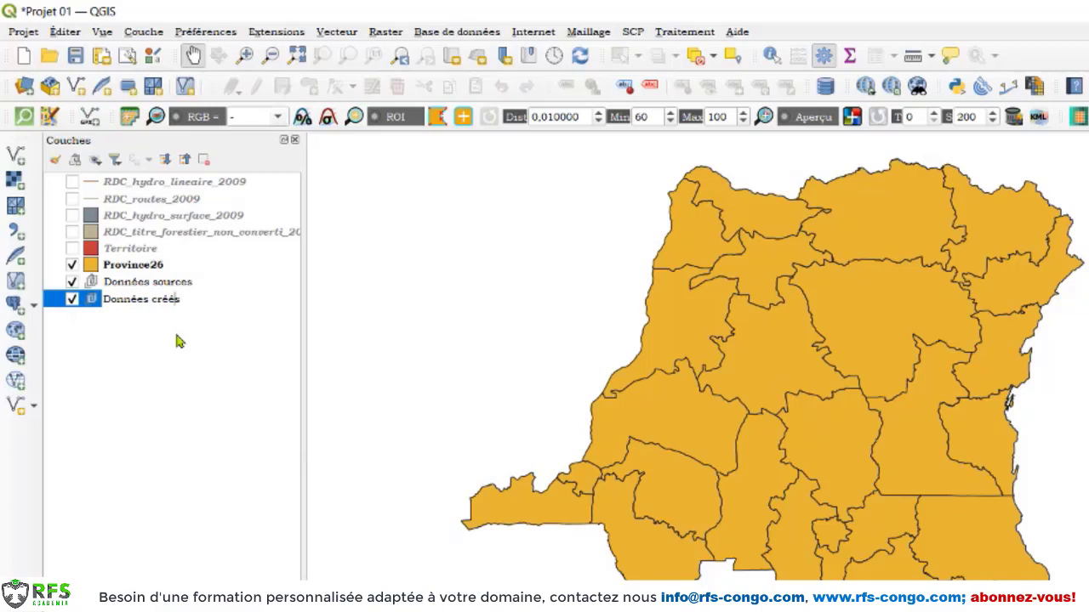
key(Return)
click(179, 341)
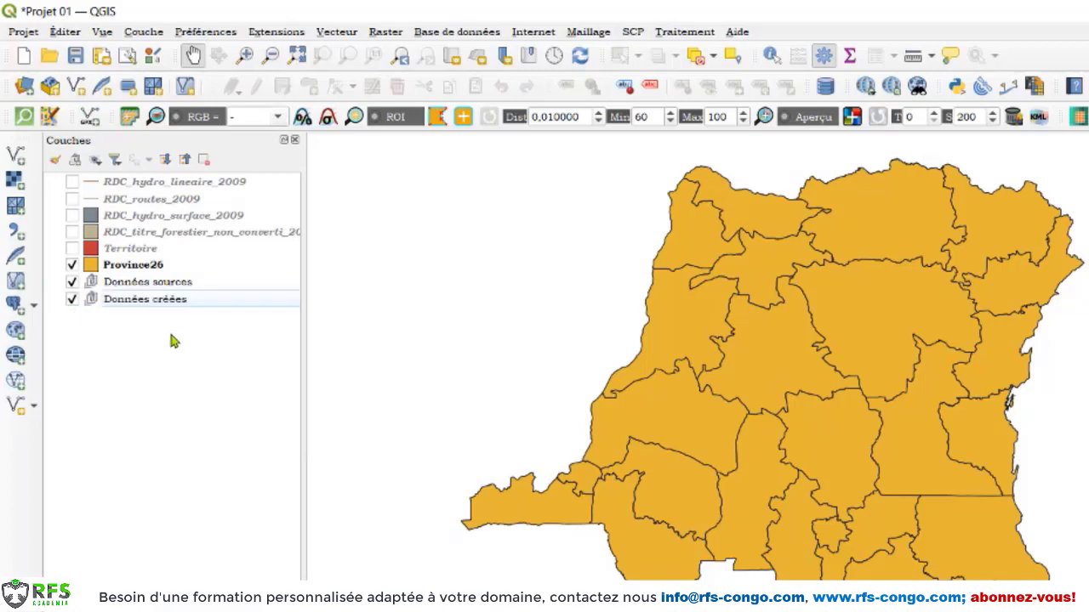
click(162, 286)
click(168, 299)
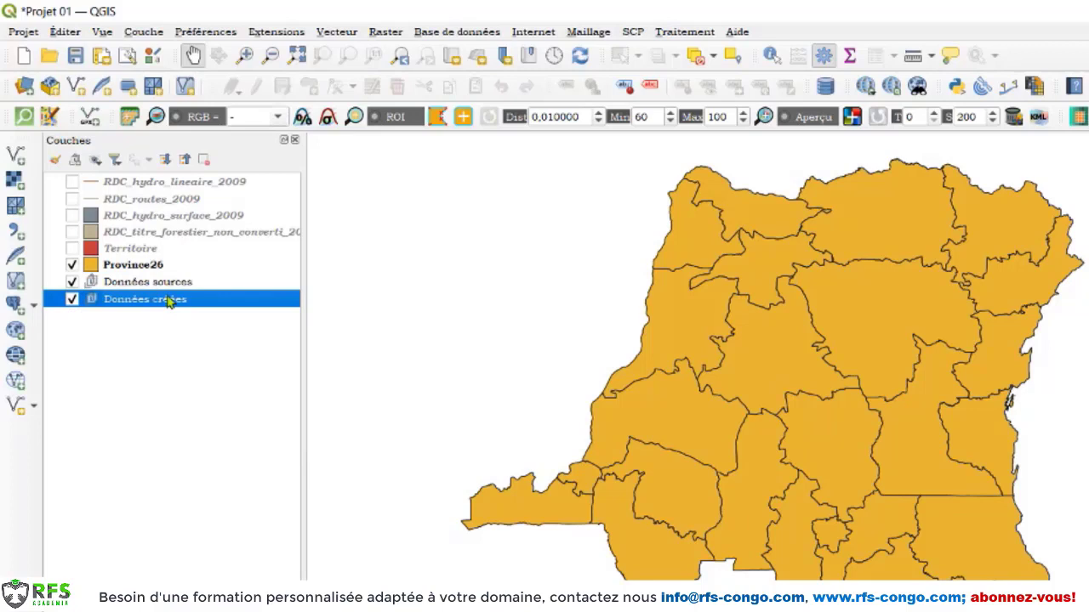
click(187, 333)
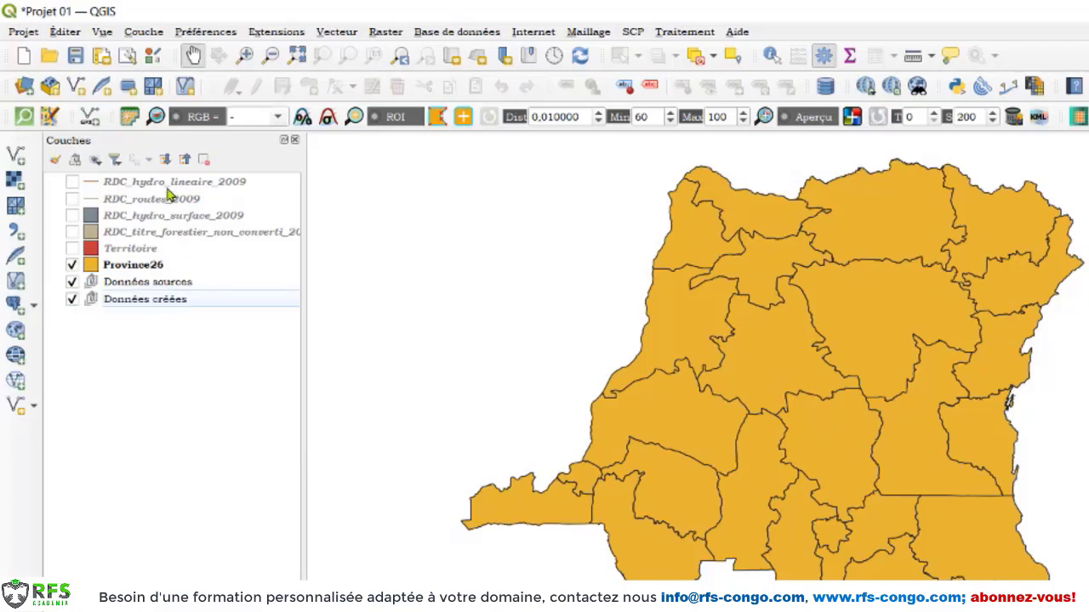
Move all six layers, from RDC_hydro_lineaire_2009 to Province26, into the Données sources group.
click(155, 184)
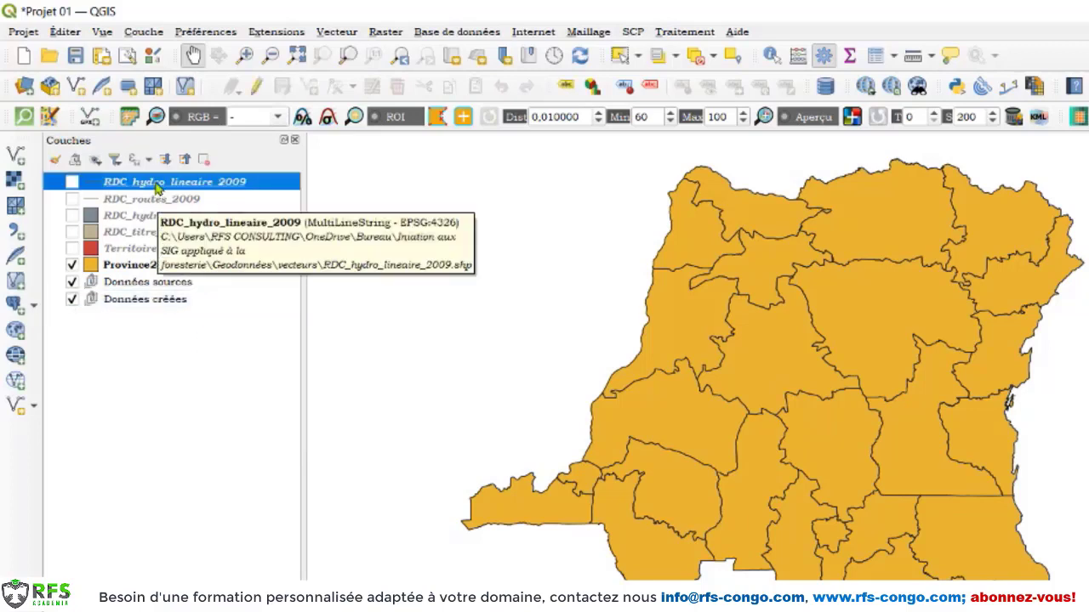
key(shift+Down)
key(shift+Down)
key(shift+Down)
key(shift+Down)
key(shift+Down)
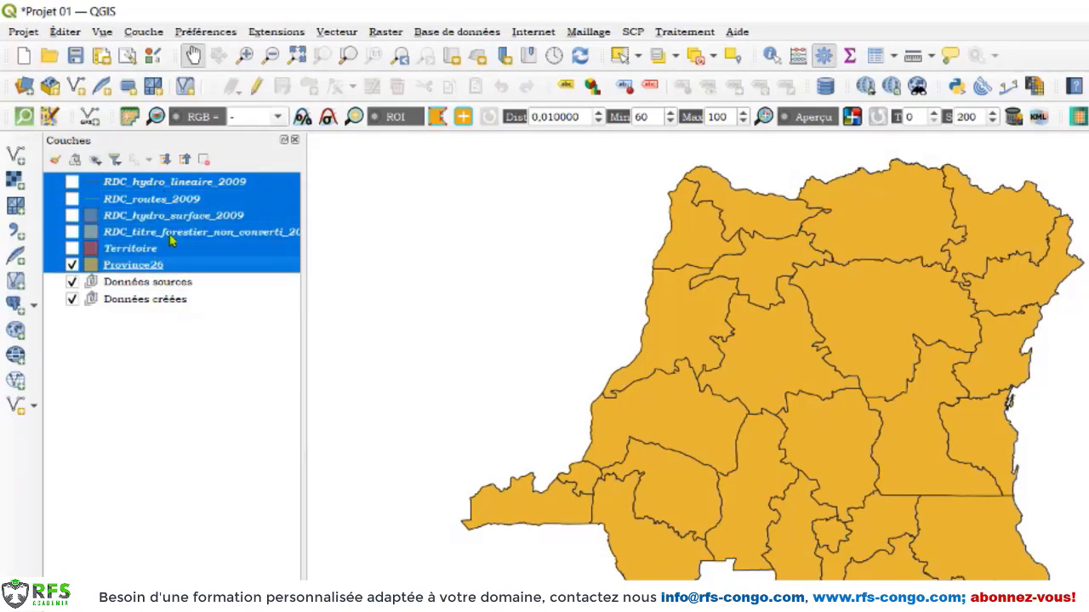
drag(170, 231, 210, 285)
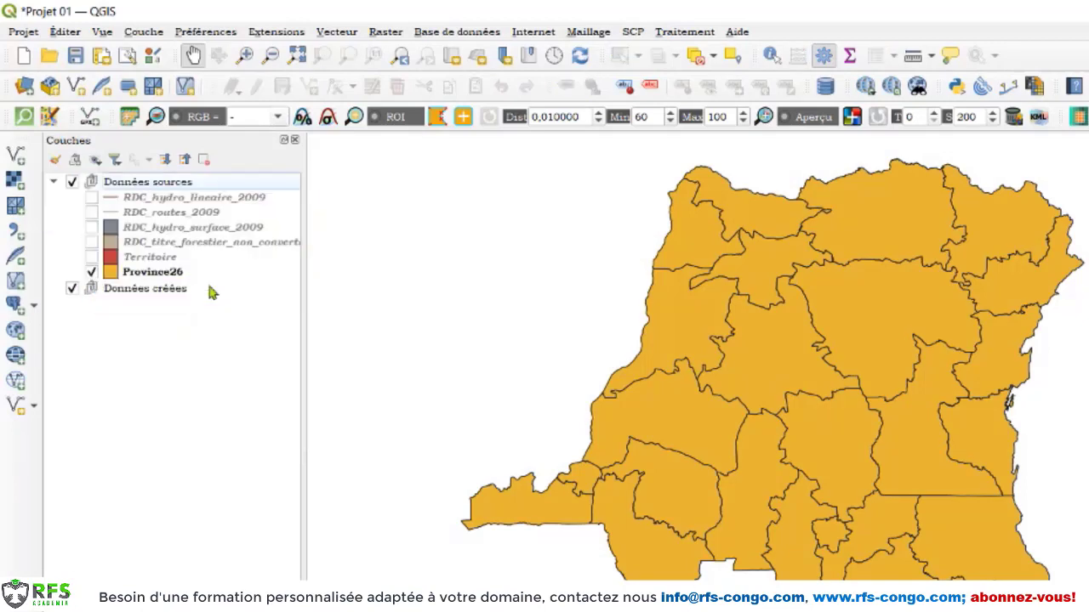
Turn the visibility of the whole Données sources group off and back on.
click(71, 183)
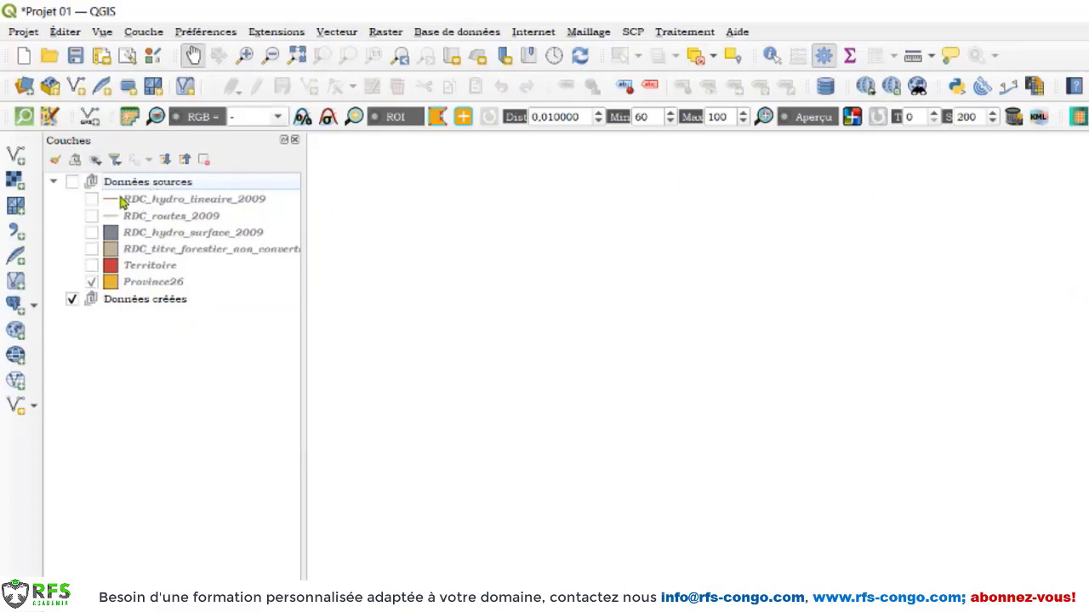
click(72, 182)
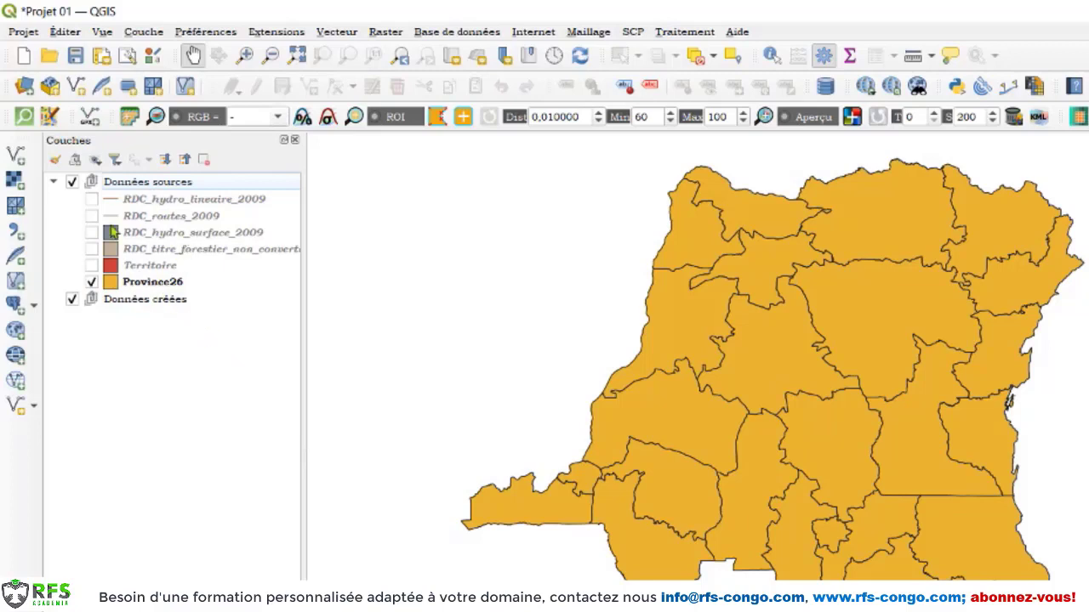
Turn the feature count display of the Province26 layer on and back off.
click(134, 285)
right_click(136, 287)
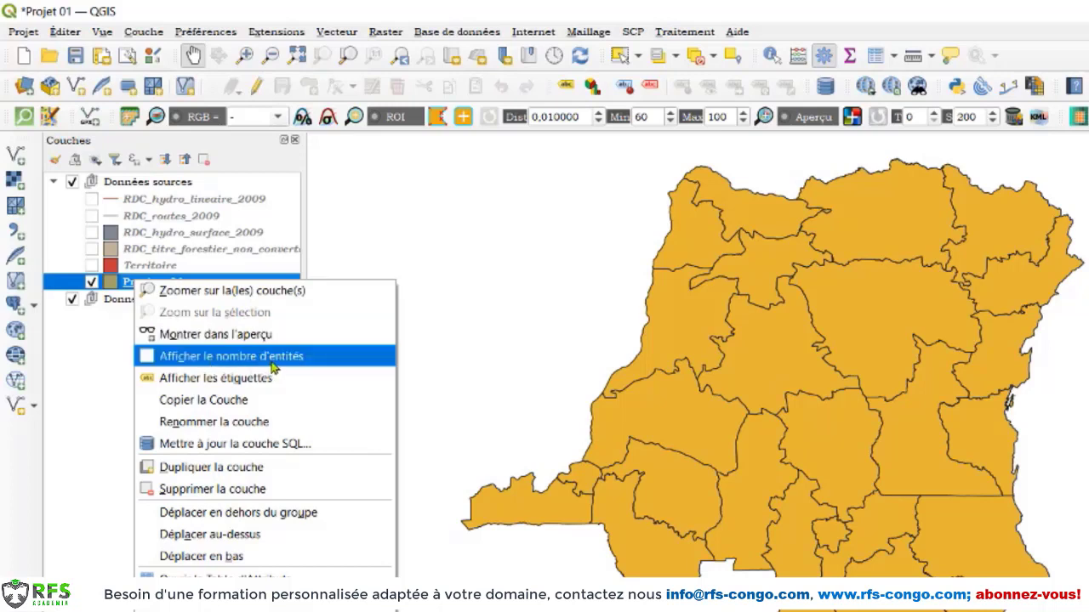
click(119, 283)
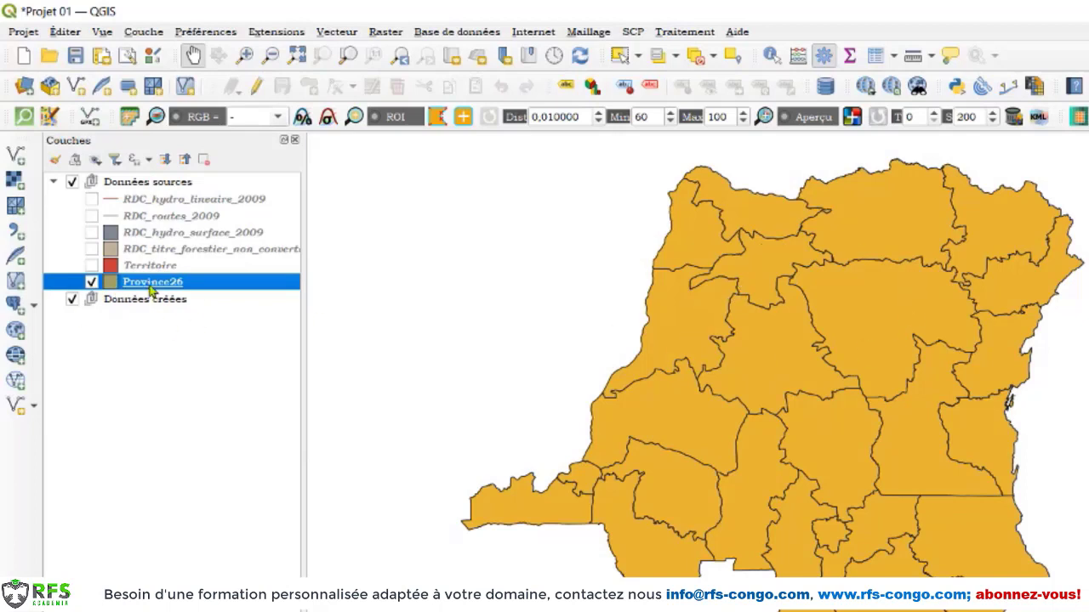
right_click(152, 282)
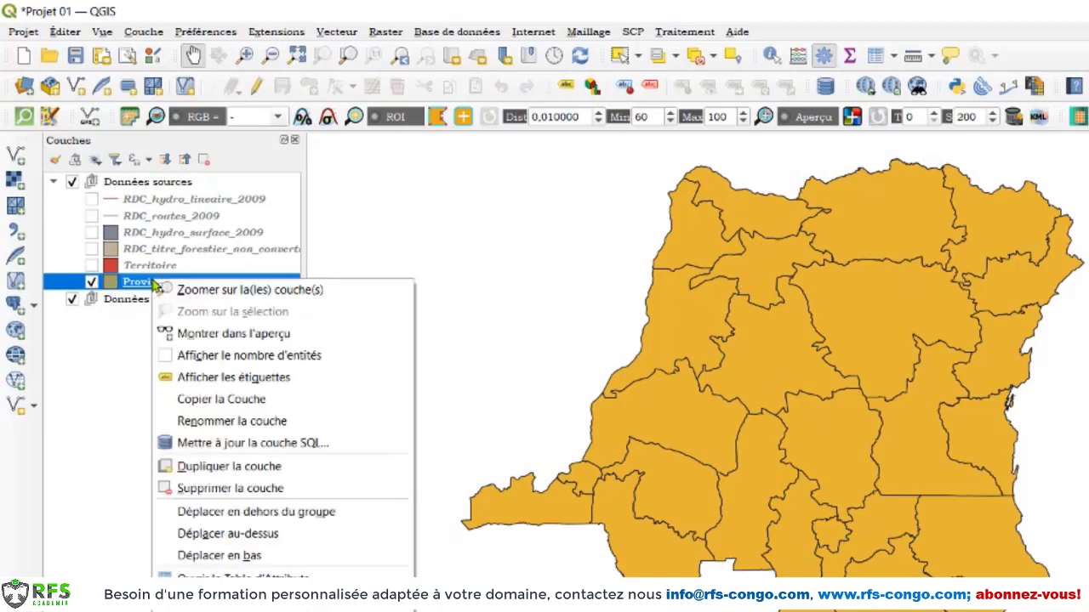
click(189, 357)
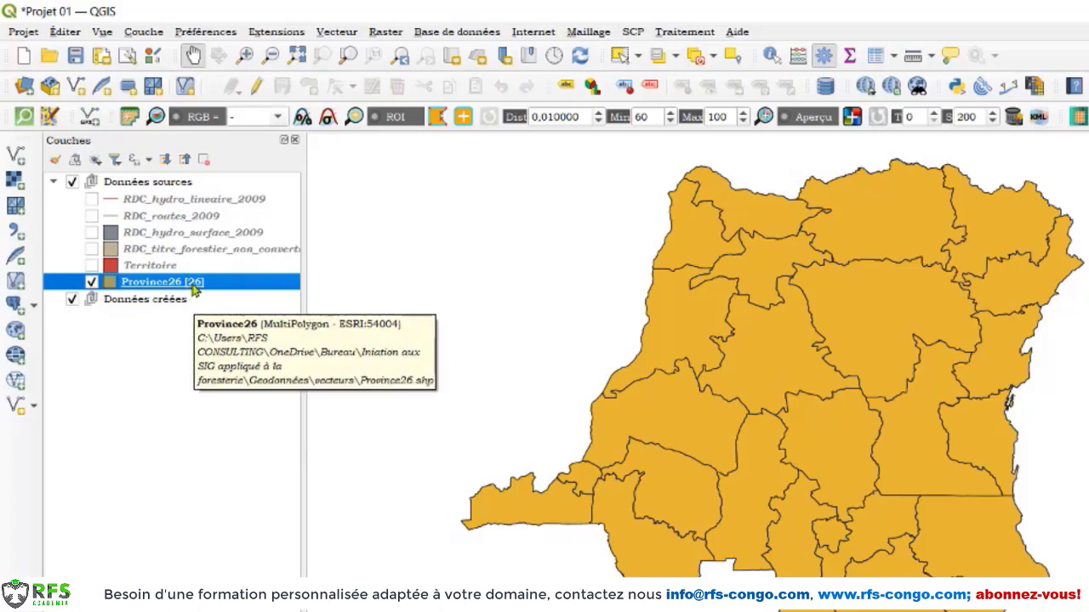
right_click(150, 291)
click(176, 354)
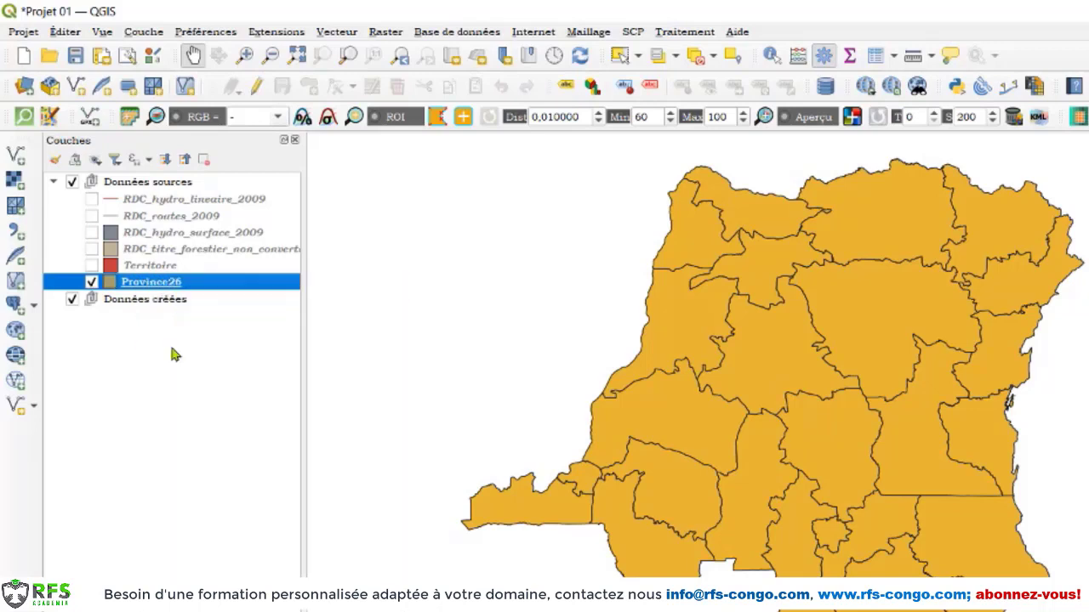
right_click(182, 283)
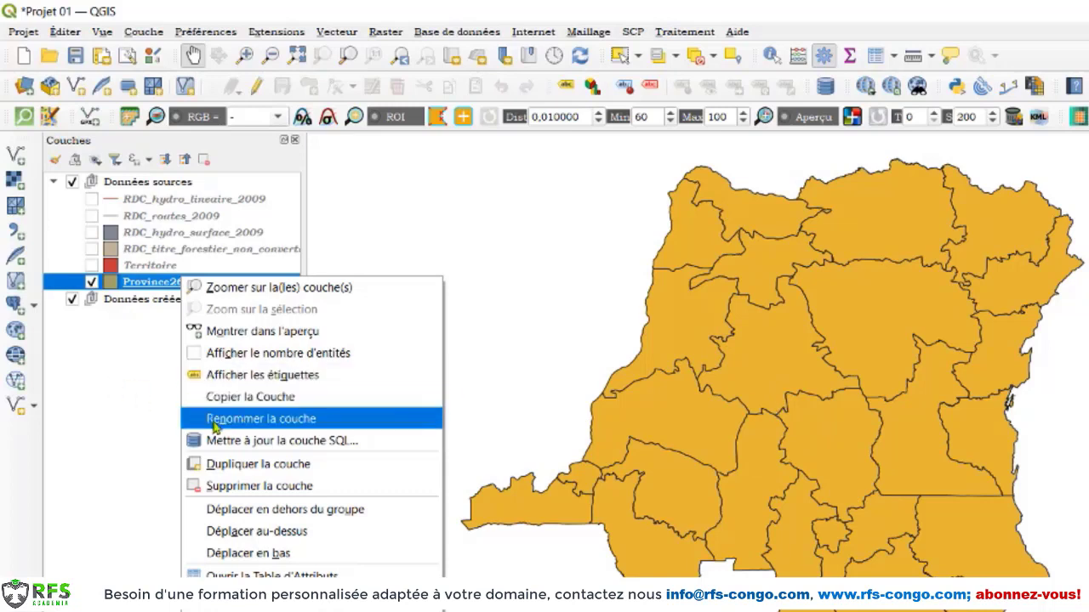
click(239, 418)
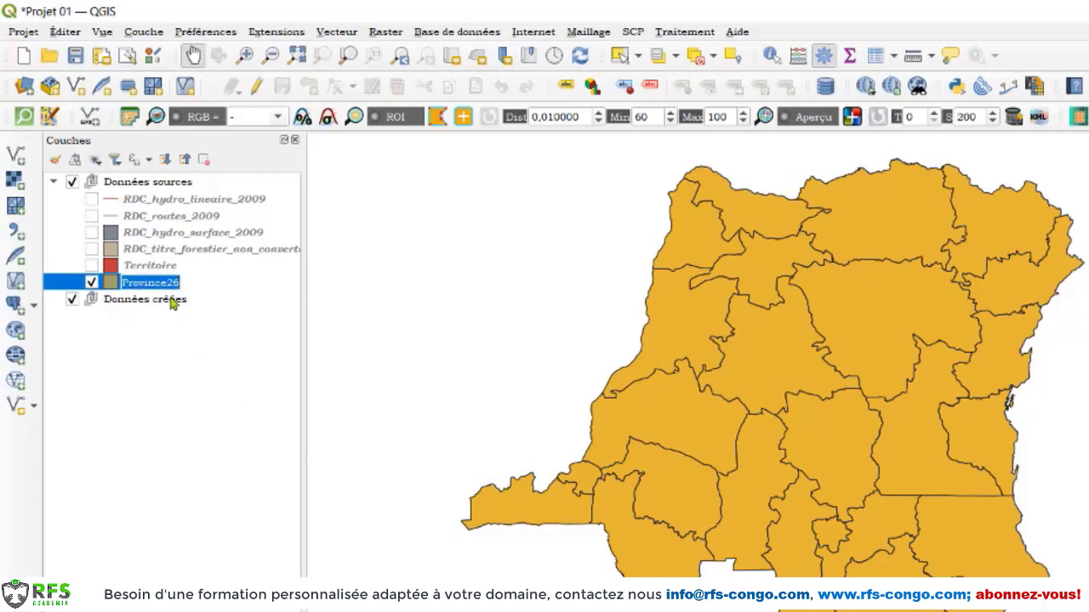
click(181, 274)
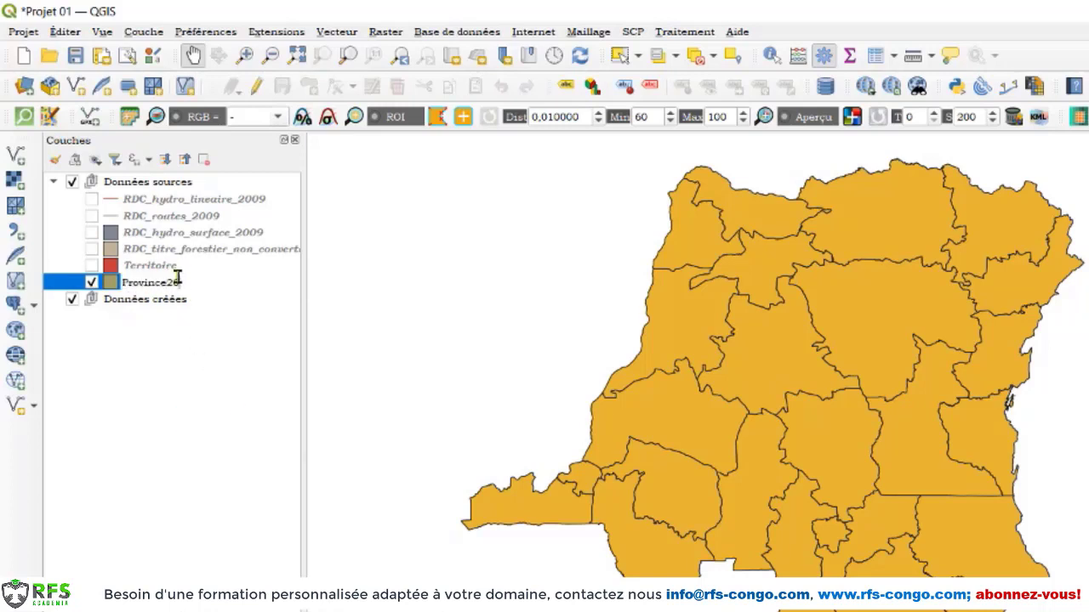
key(Return)
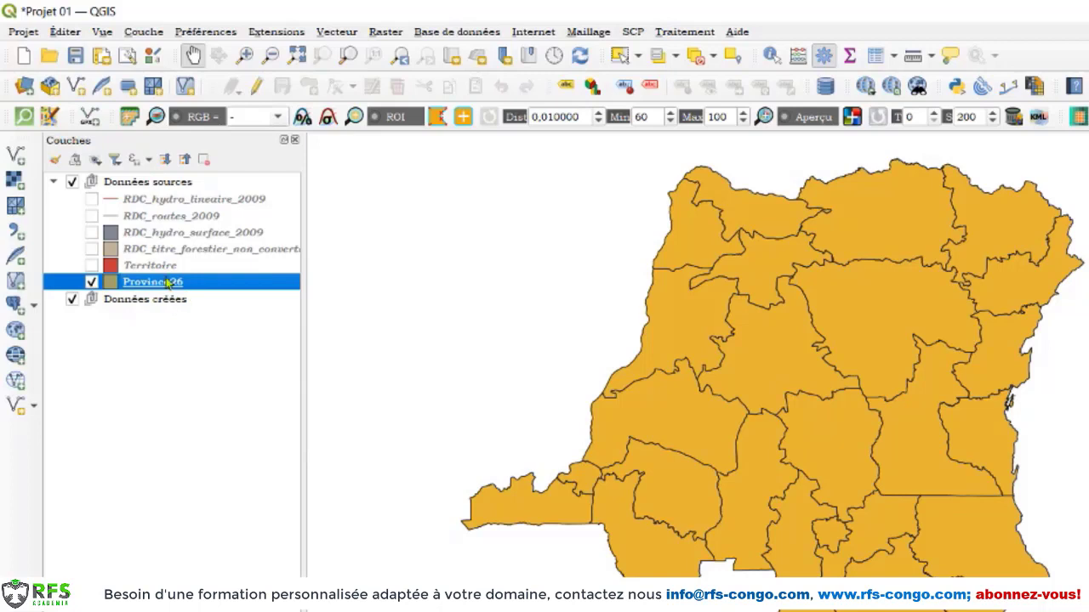
Rename the Province26 layer to "Limite_Province_RDC".
right_click(168, 285)
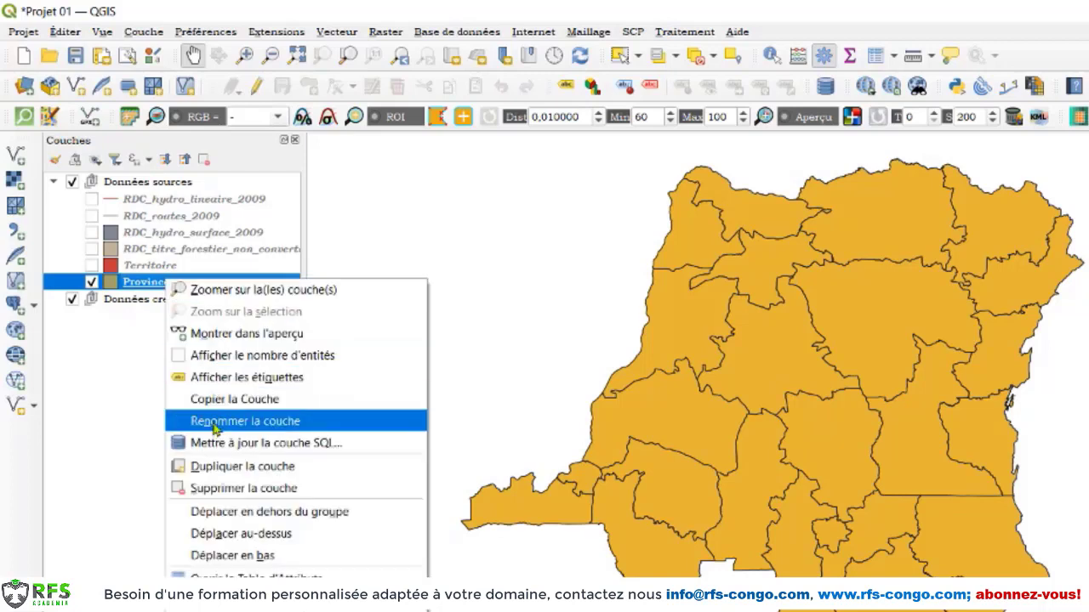
click(215, 420)
click(181, 282)
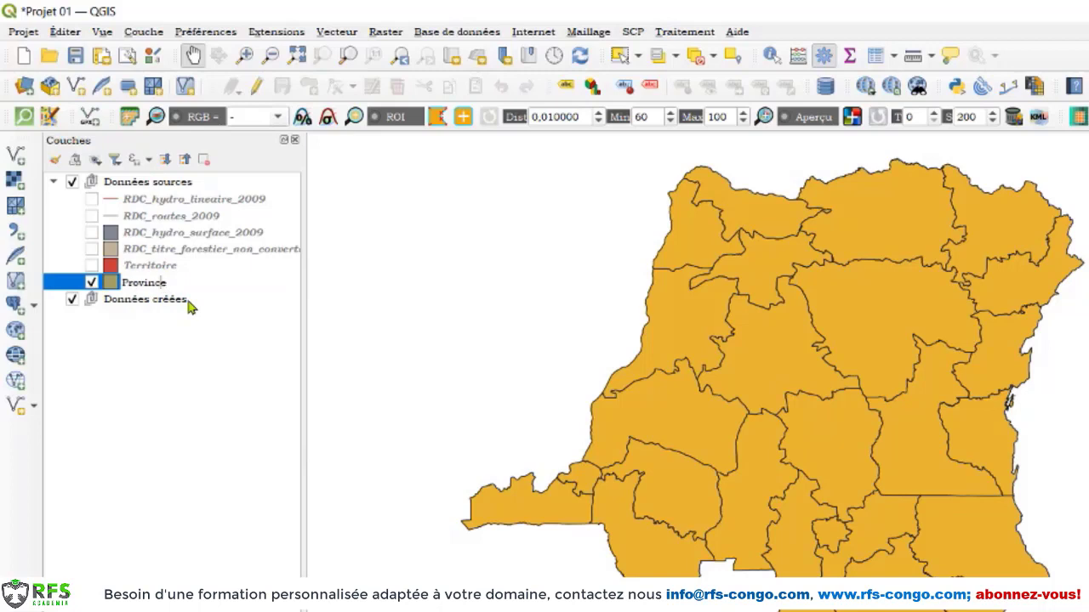
text(Limite_)
key(Return)
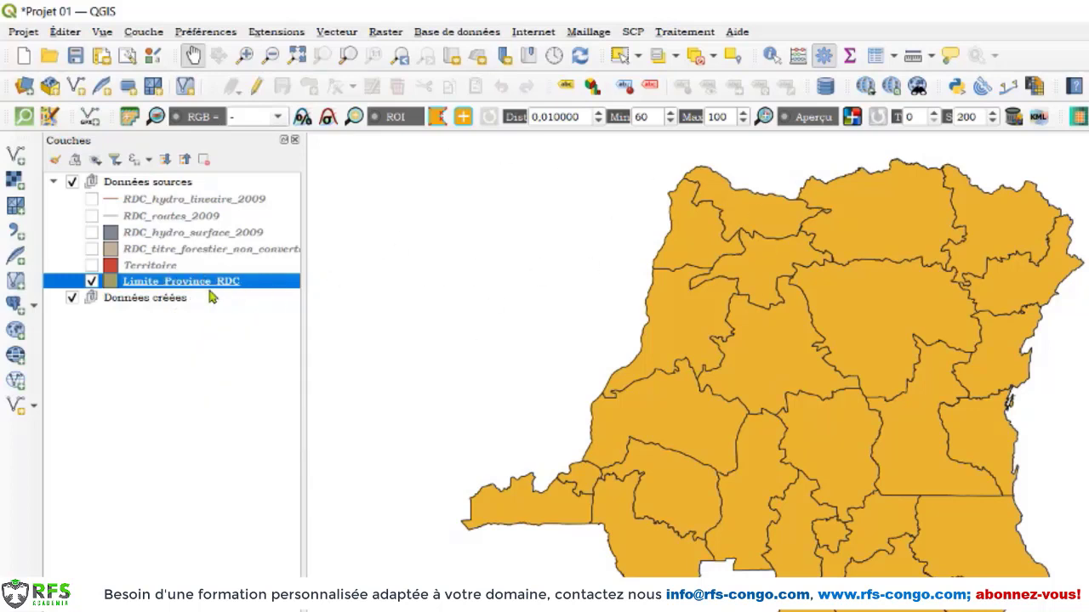
Duplicate the Limite_Province_RDC layer within the Données sources group.
right_click(190, 289)
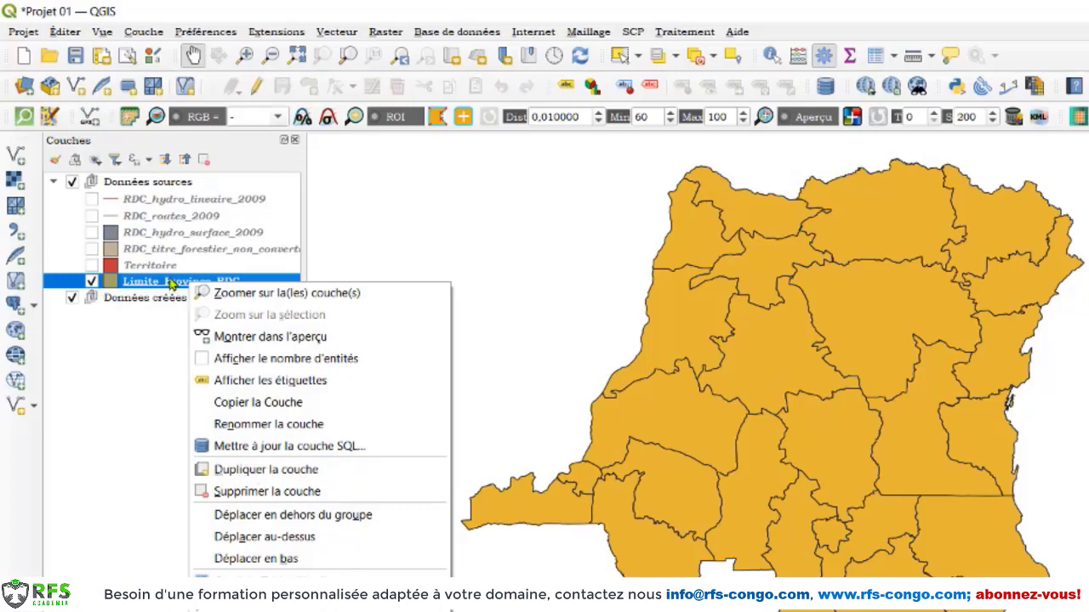
click(267, 470)
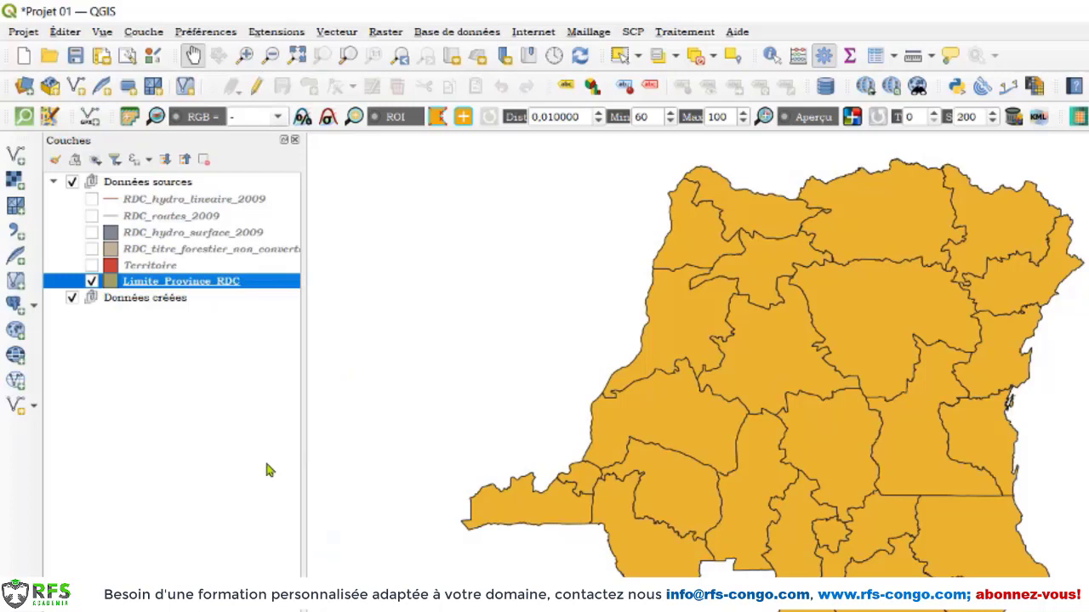
click(202, 285)
click(199, 299)
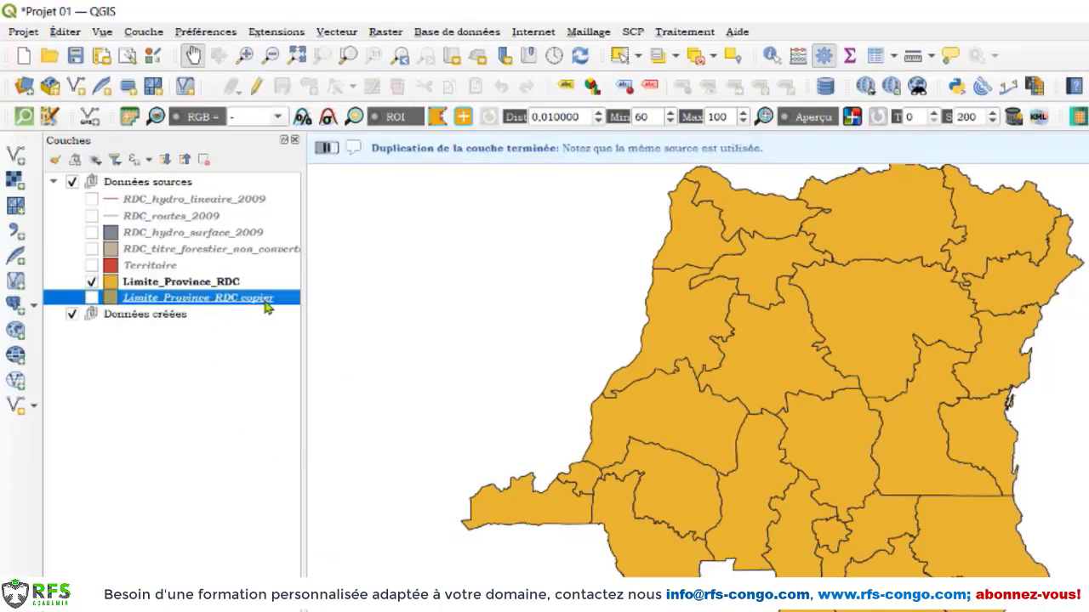
click(198, 287)
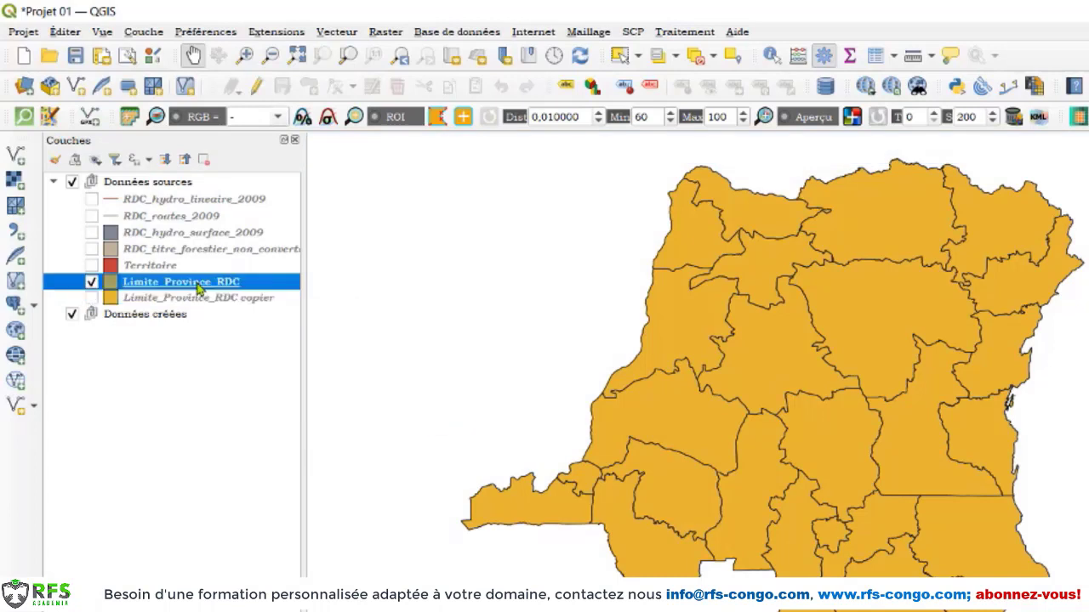
Turn on the visibility of the duplicated layer, and turn the original Limite_Province_RDC layer off and back on.
click(92, 298)
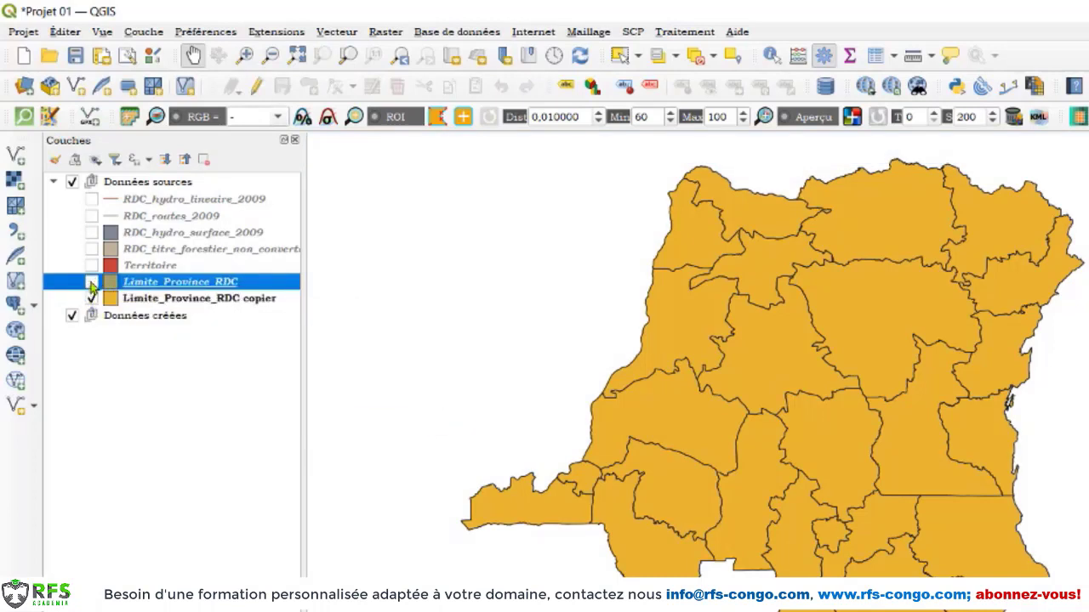
click(147, 302)
click(159, 289)
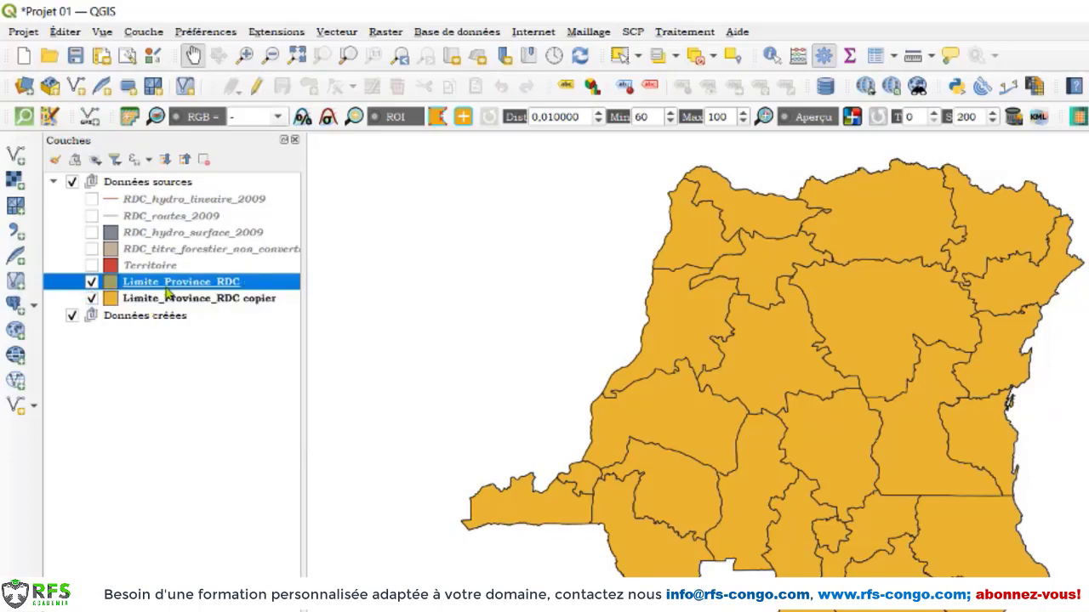
Delete the duplicate layer Limite_Province_RDC copier from the project.
click(209, 299)
right_click(198, 302)
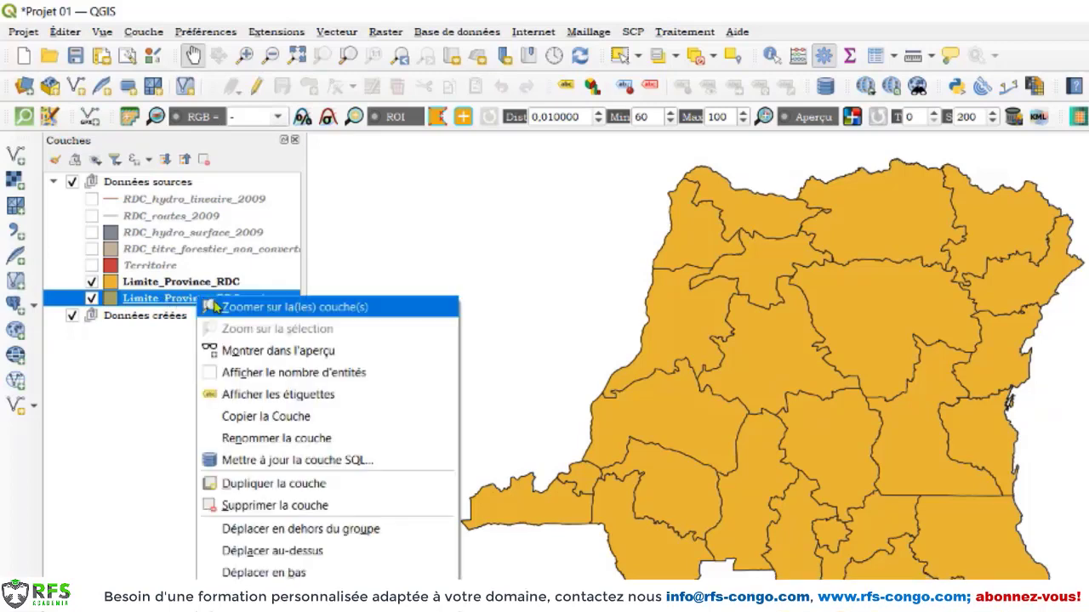
click(257, 507)
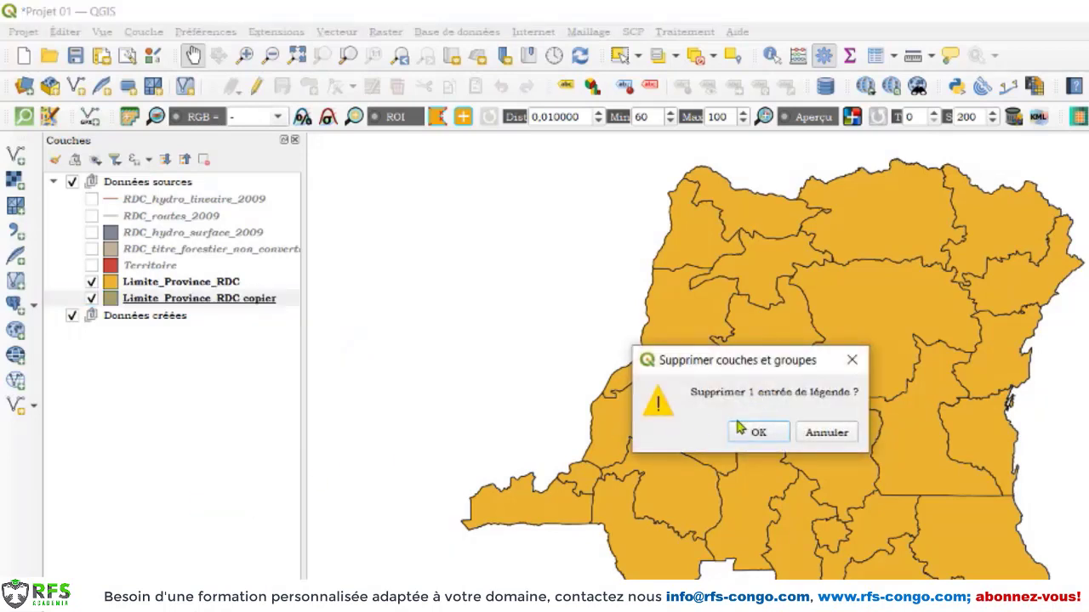
click(774, 433)
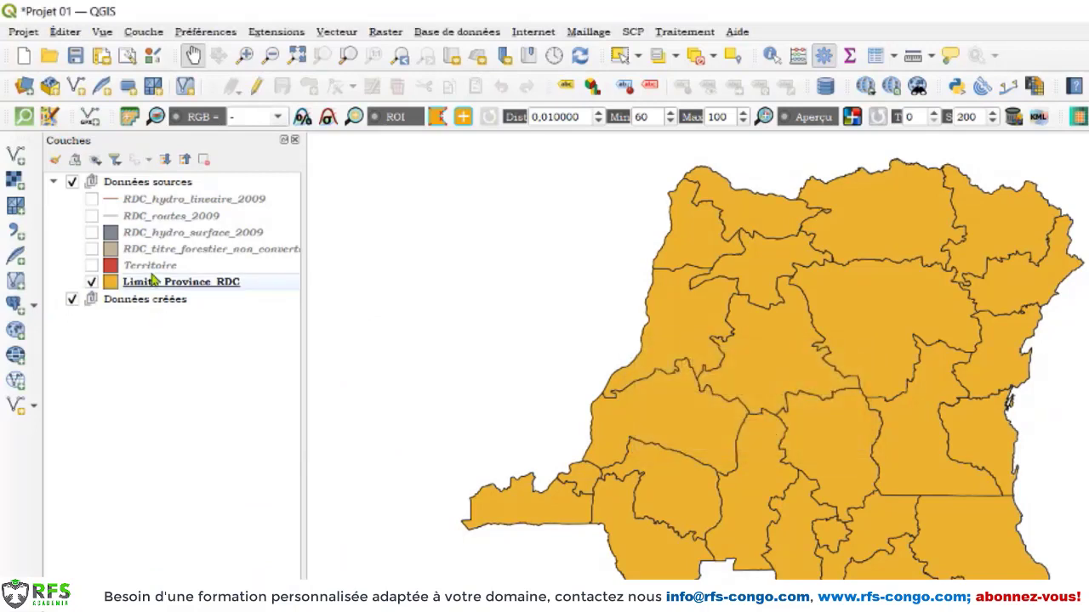
Move the Limite_Province_RDC layer to the top of the Données sources group and back to its bottom.
click(194, 284)
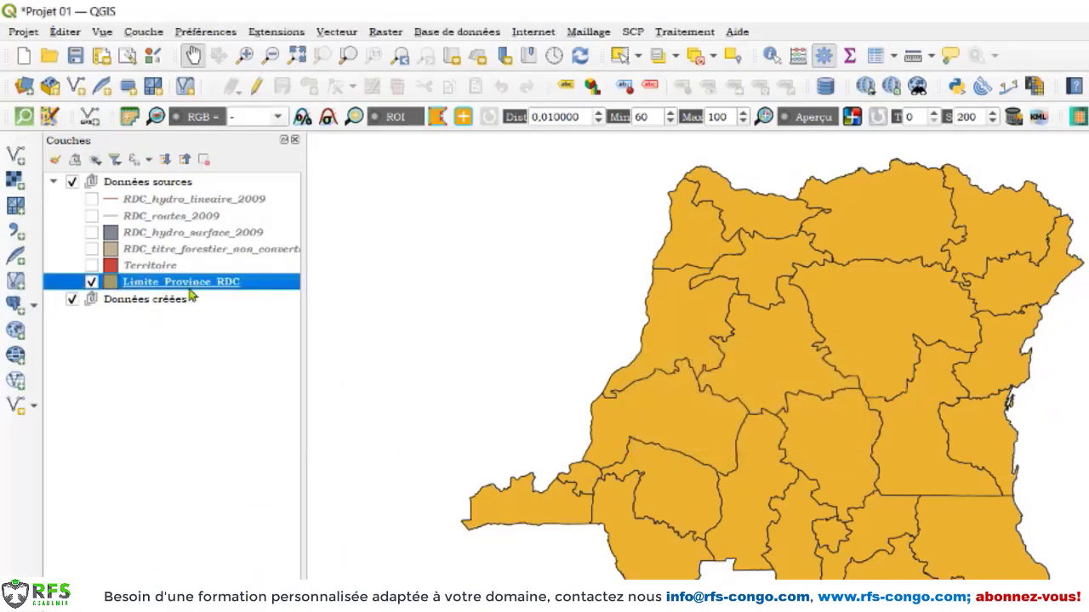
right_click(202, 290)
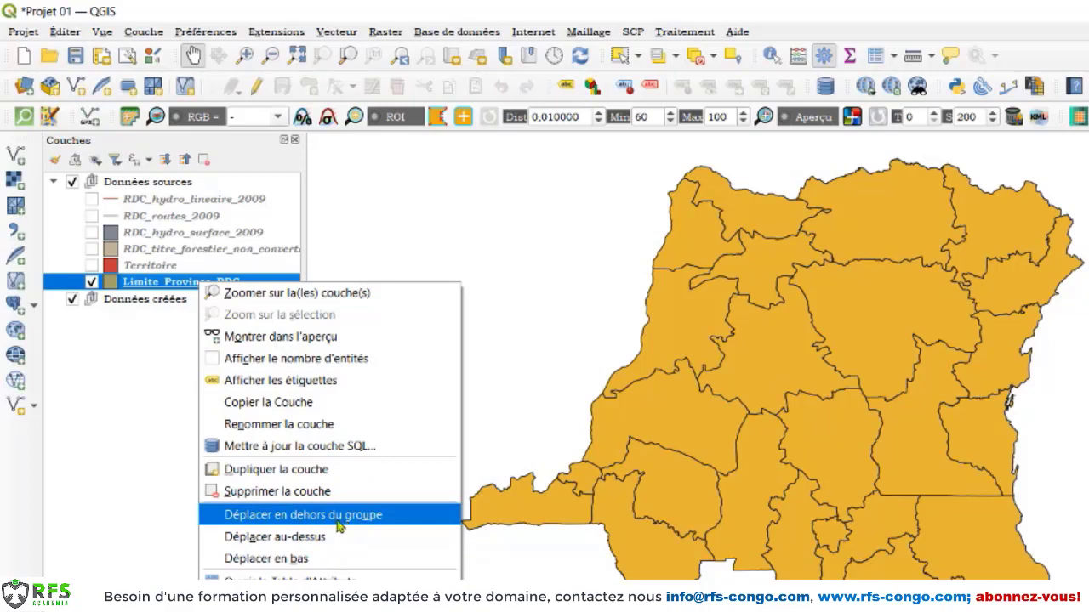
click(282, 543)
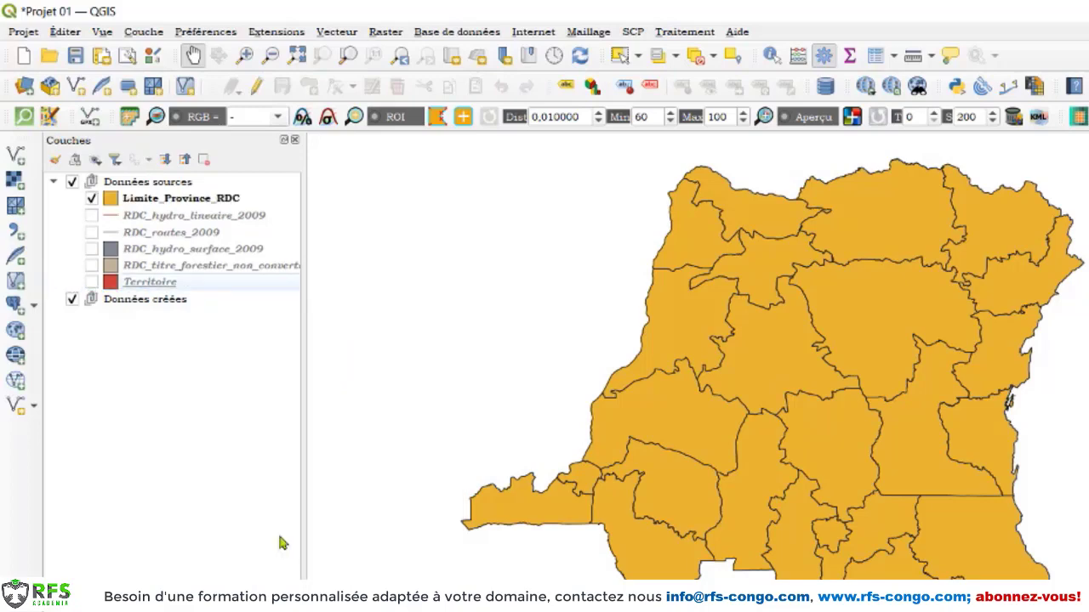
click(150, 198)
right_click(168, 204)
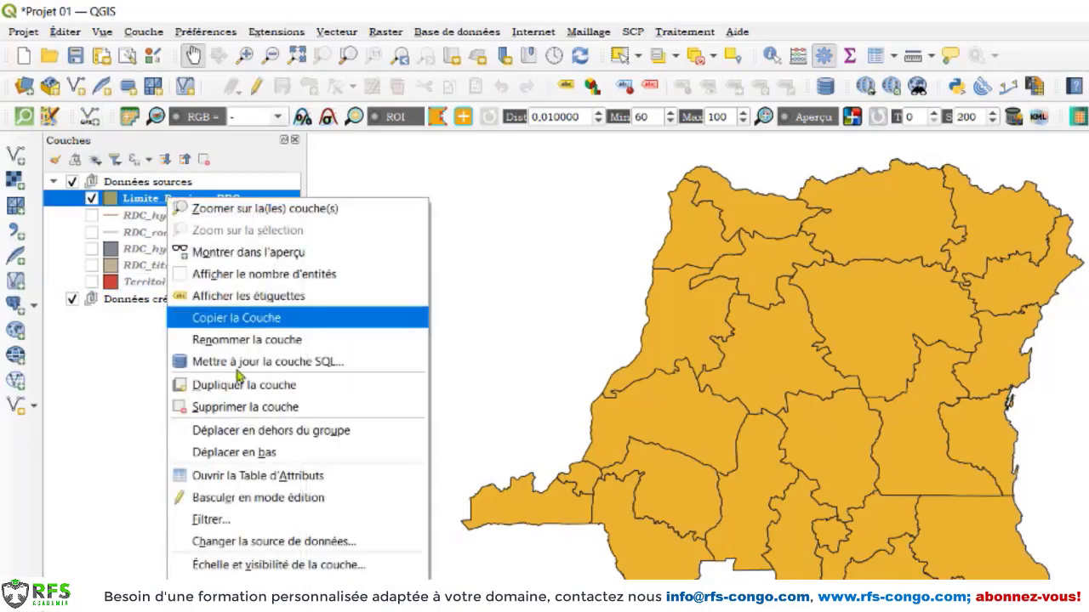
click(247, 454)
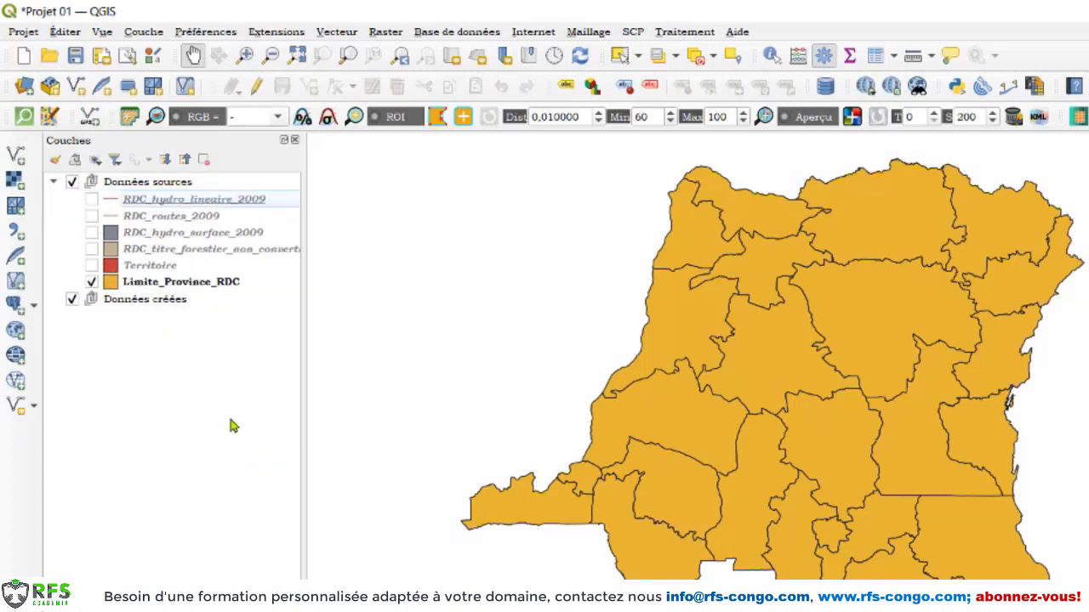
Move the Limite_Province_RDC layer out of the Données sources group.
right_click(145, 287)
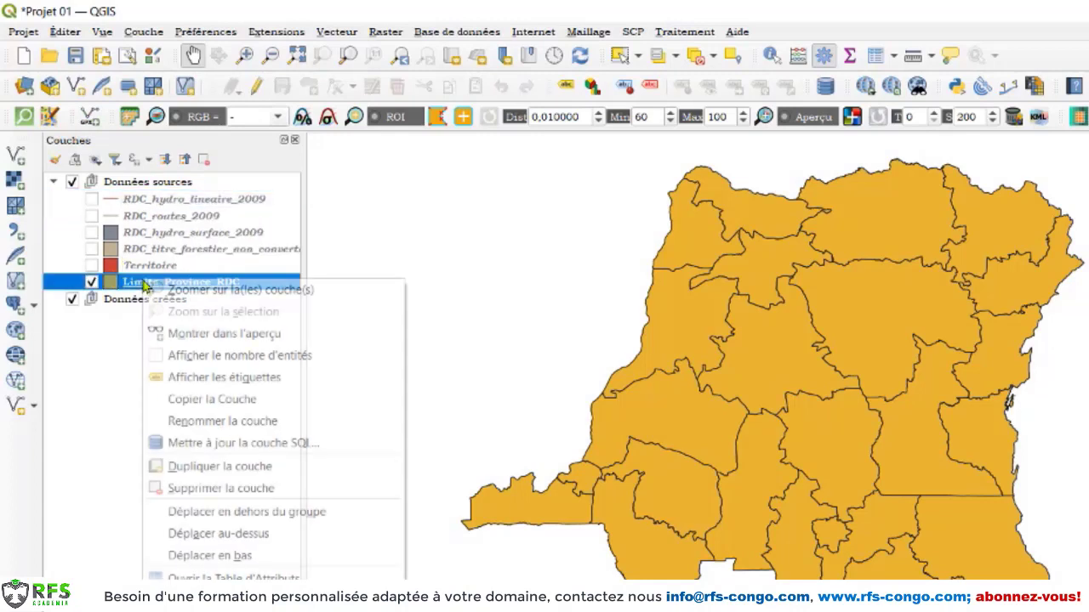
click(239, 514)
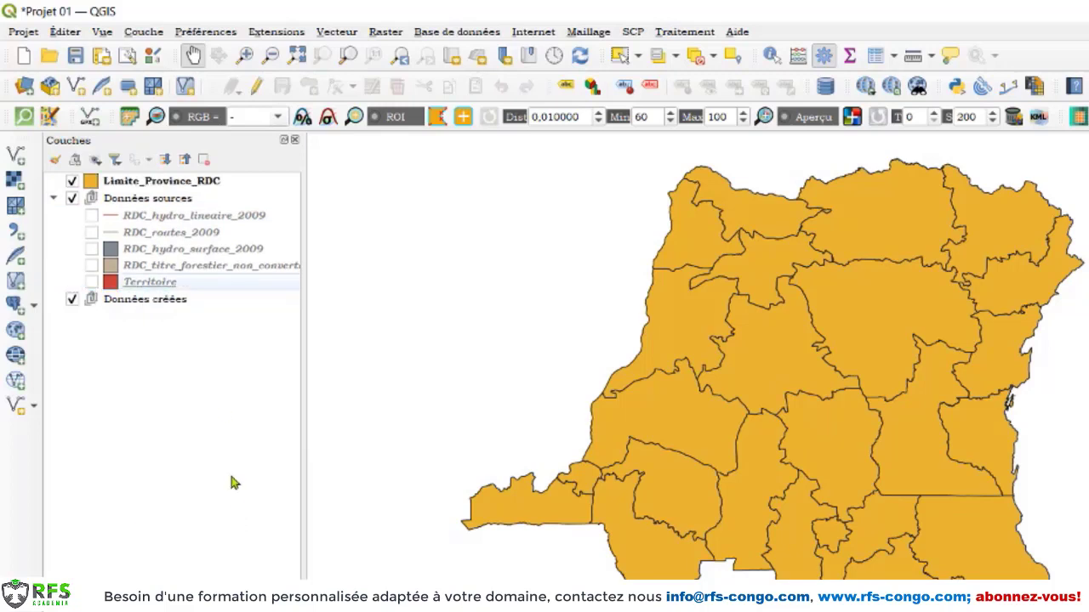
click(146, 182)
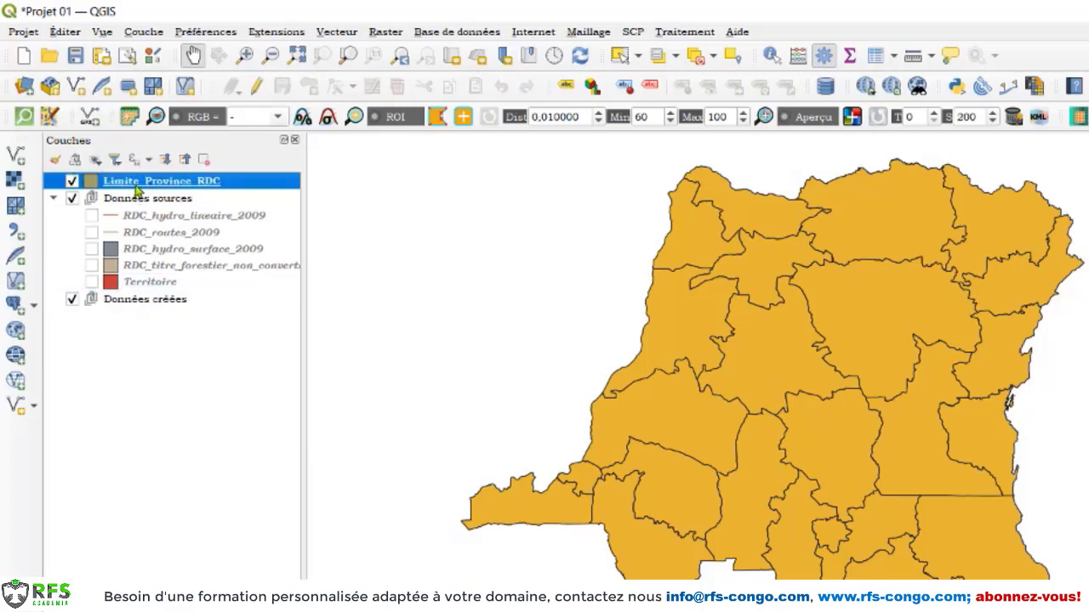
right_click(135, 189)
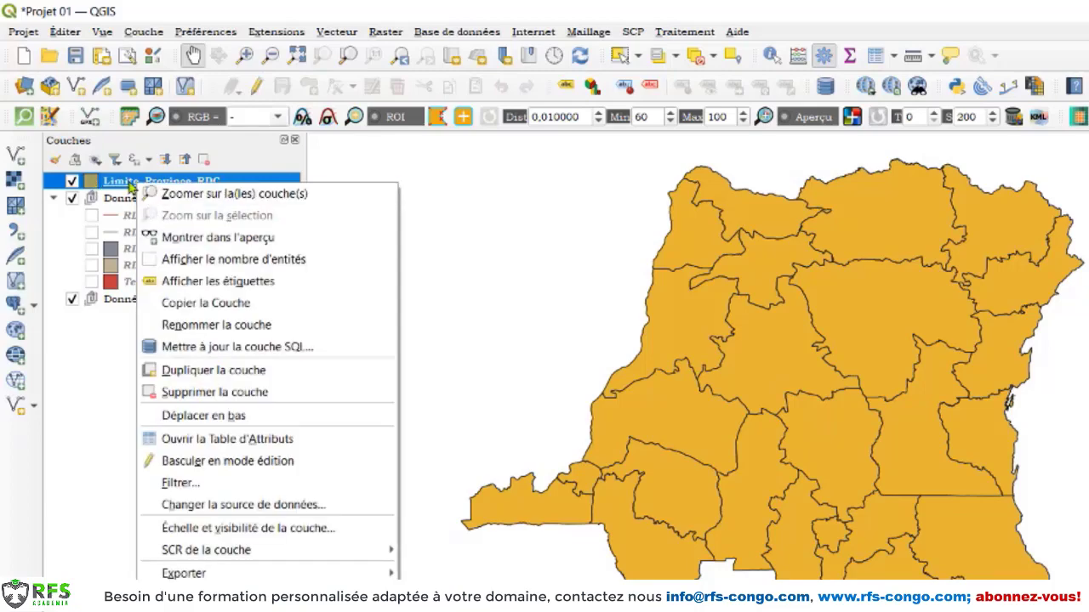
click(121, 188)
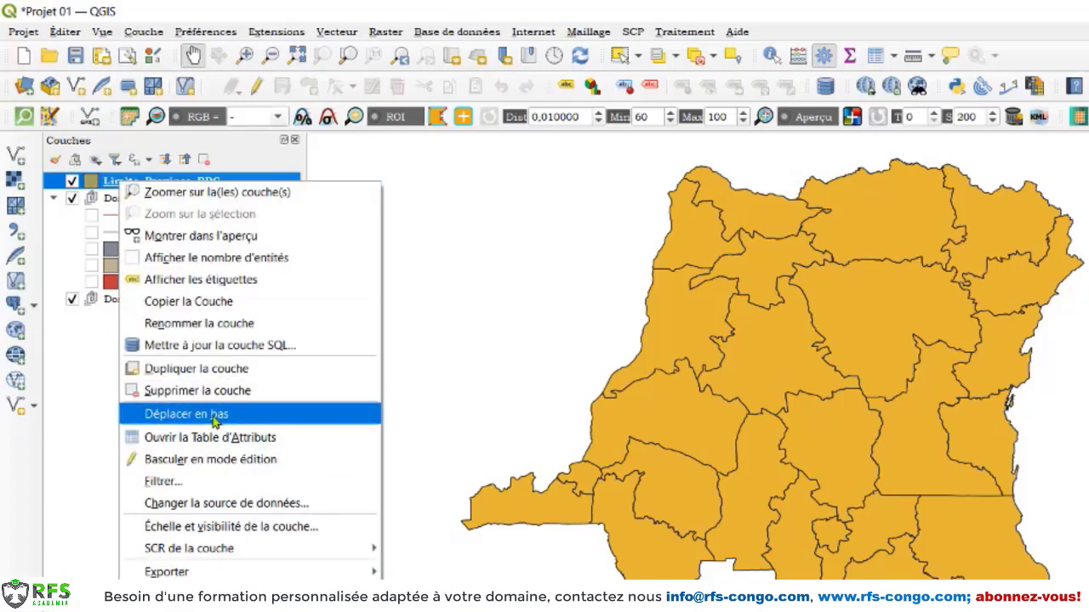
click(98, 199)
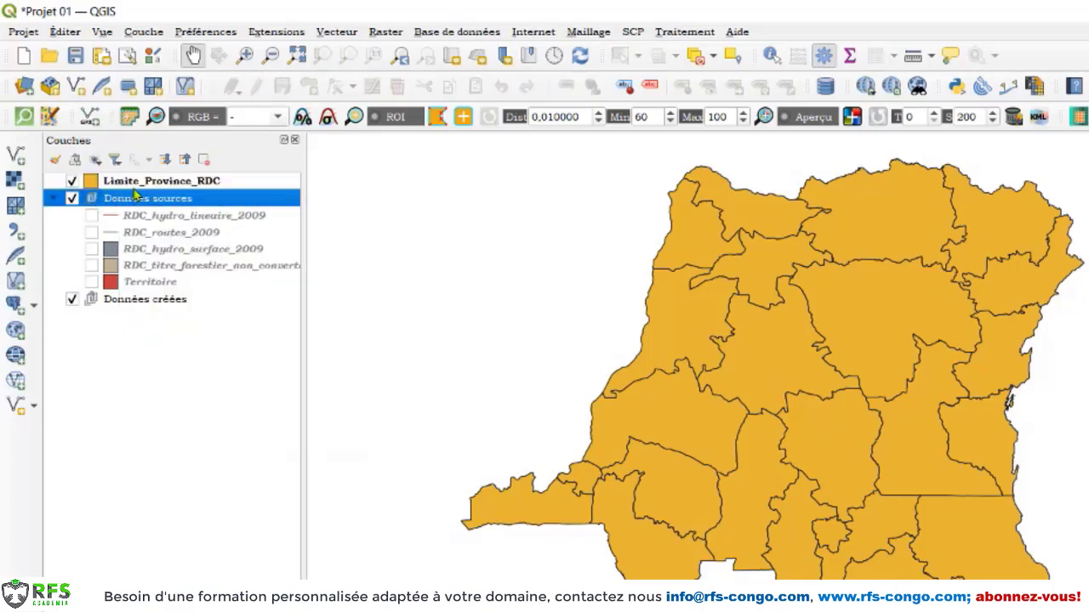
Move the Limite_Province_RDC layer back into the Données sources group, below the Territoire layer.
drag(136, 185, 164, 204)
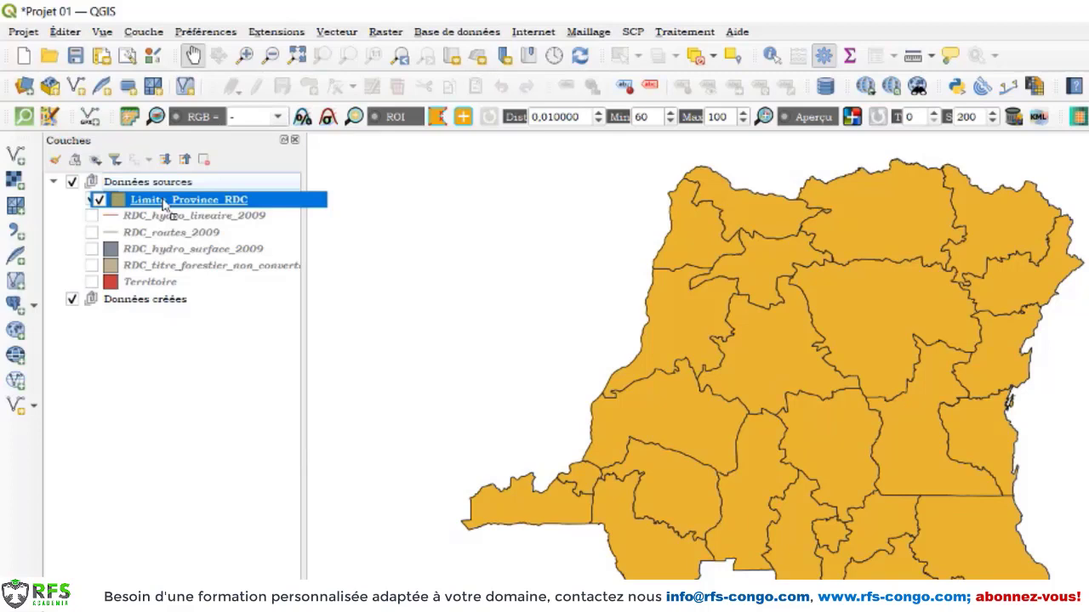
drag(165, 204, 159, 281)
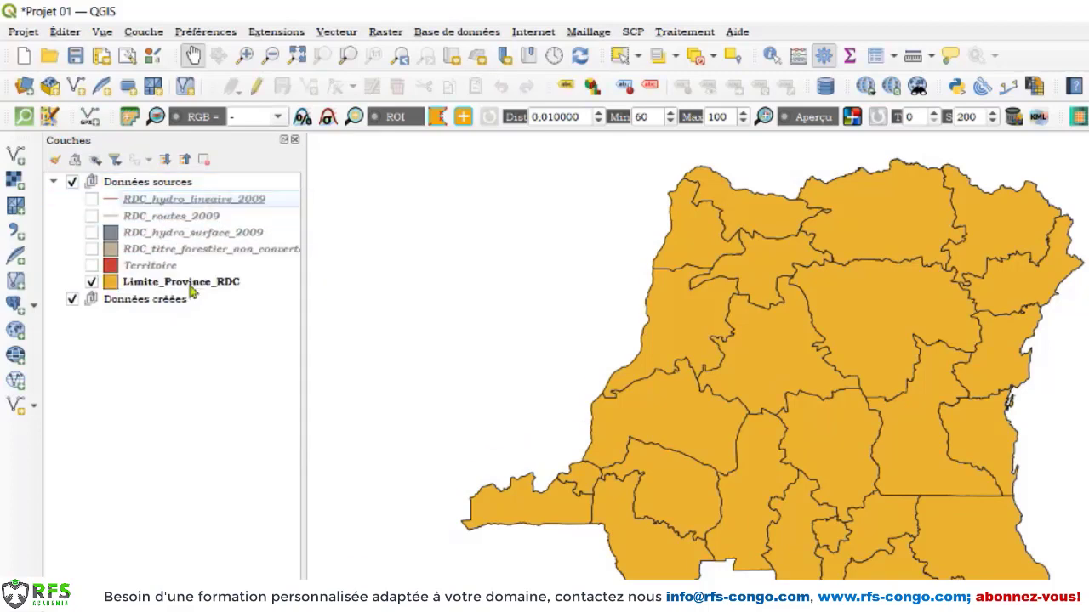
right_click(158, 284)
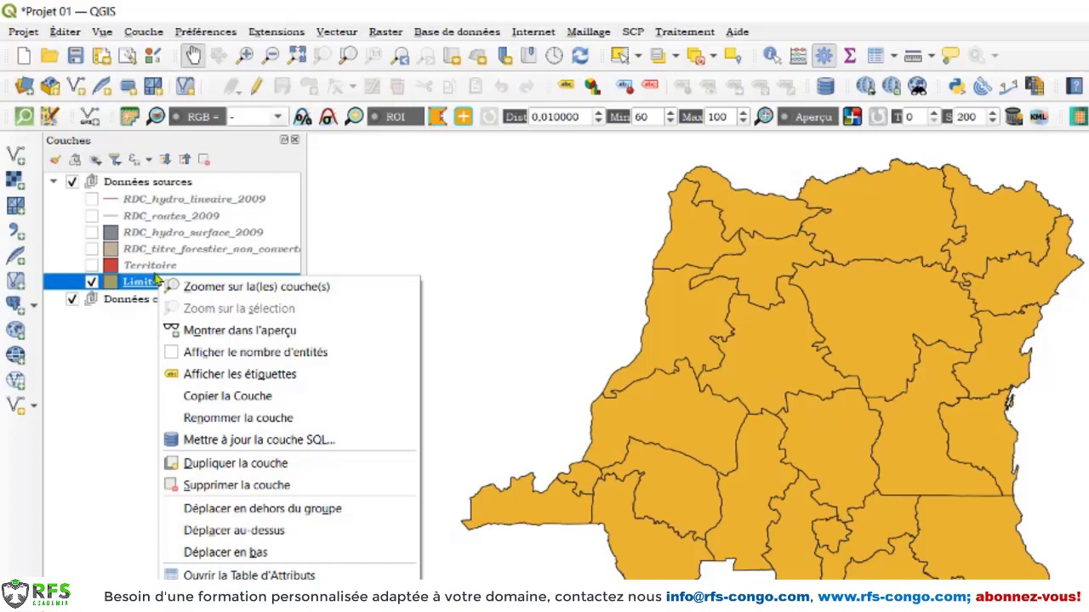
click(244, 145)
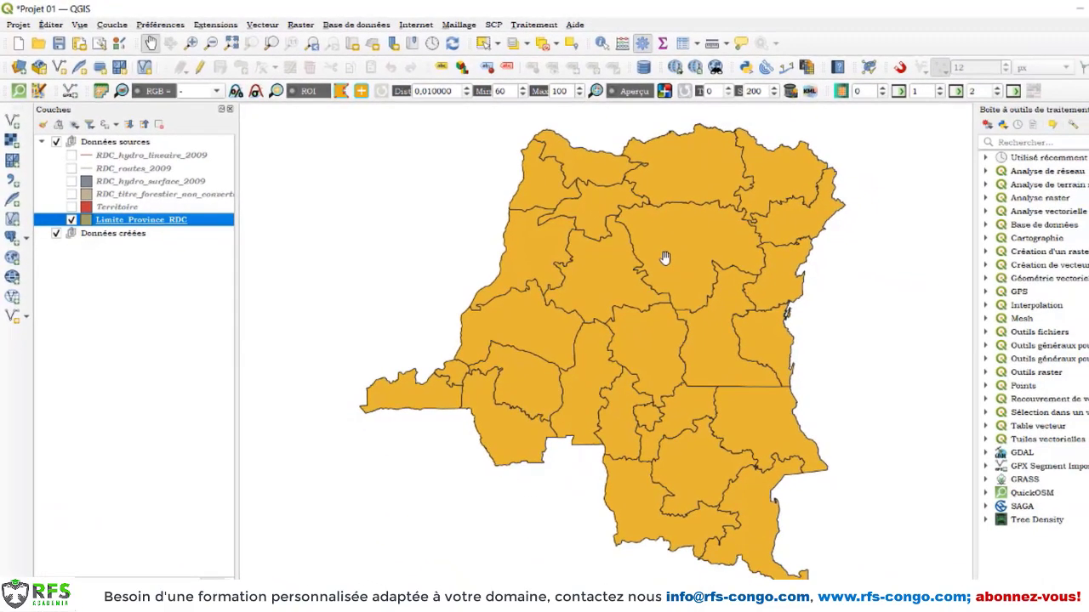
Examine the fields and all province records in the attribute table of the Limite_Province_RDC layer, and close the table.
right_click(150, 223)
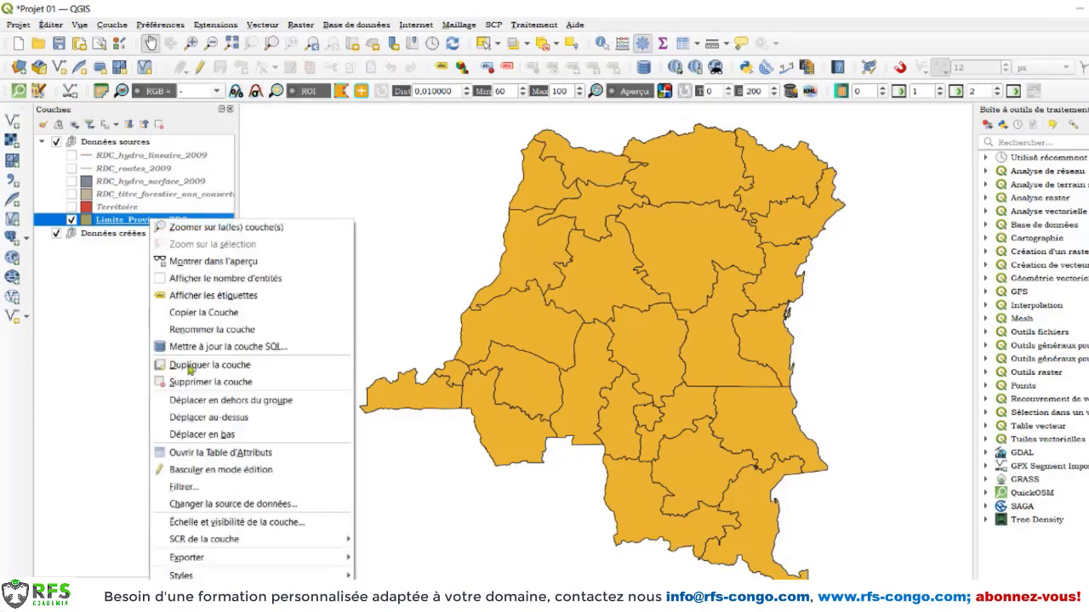
click(190, 455)
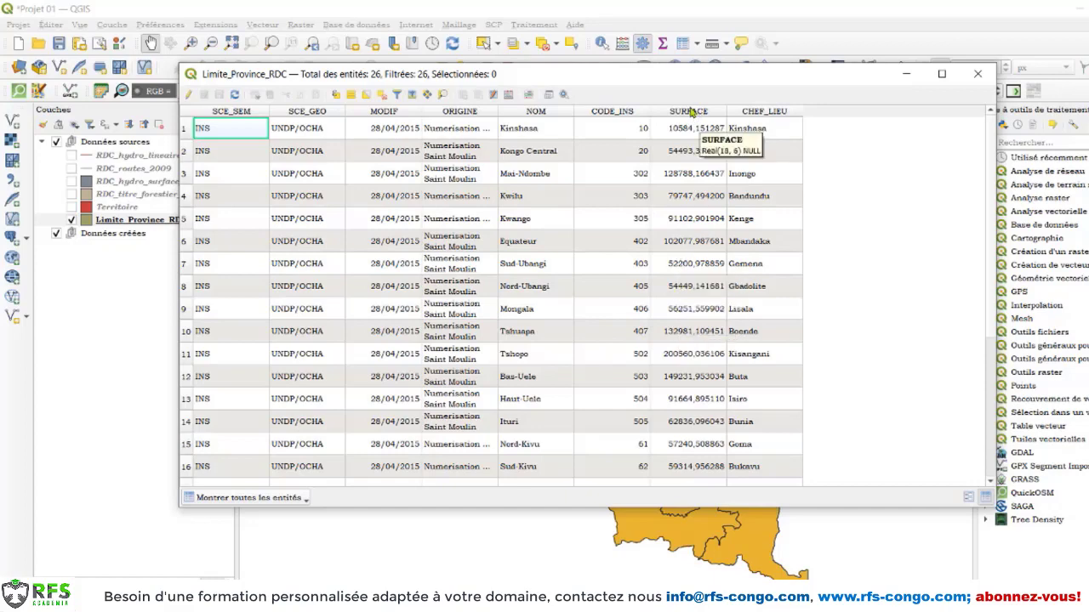
scroll(684, 213, down, 4)
scroll(684, 213, up, 4)
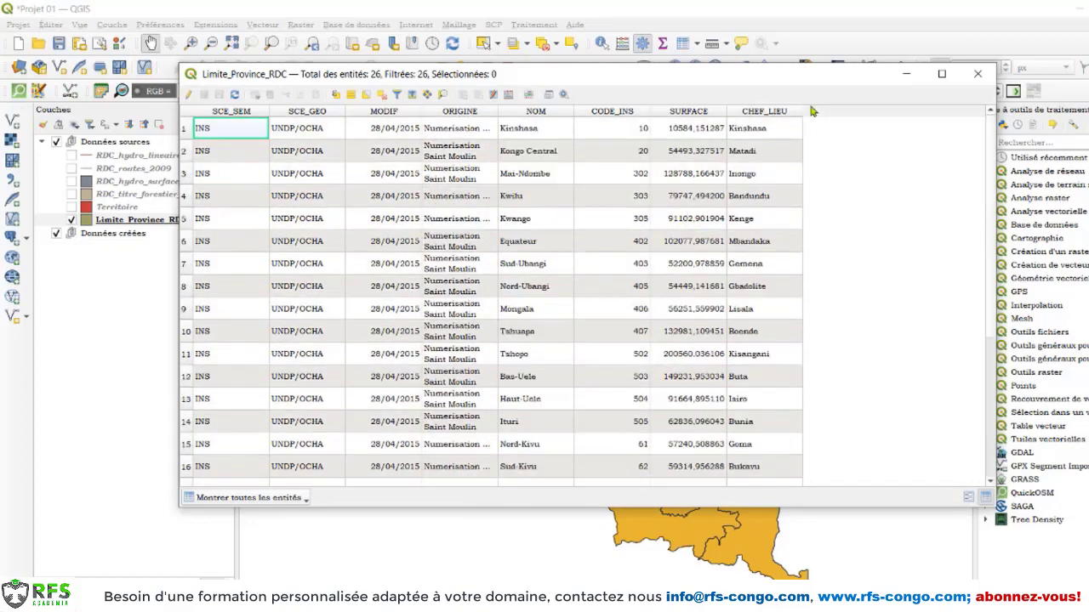
scroll(776, 111, down, 5)
scroll(775, 114, up, 5)
scroll(385, 242, down, 4)
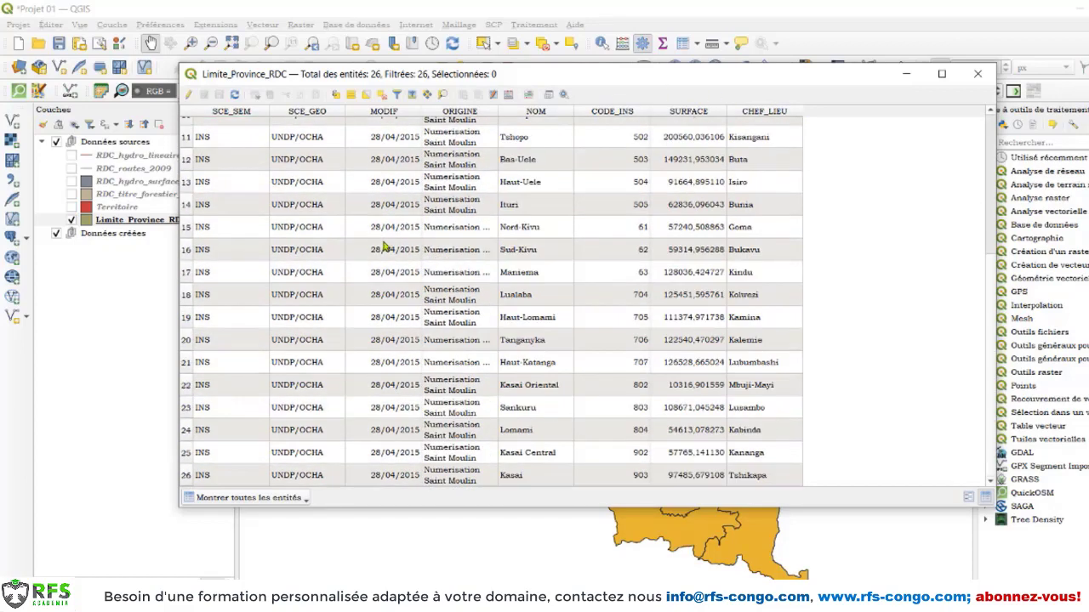
scroll(386, 247, up, 4)
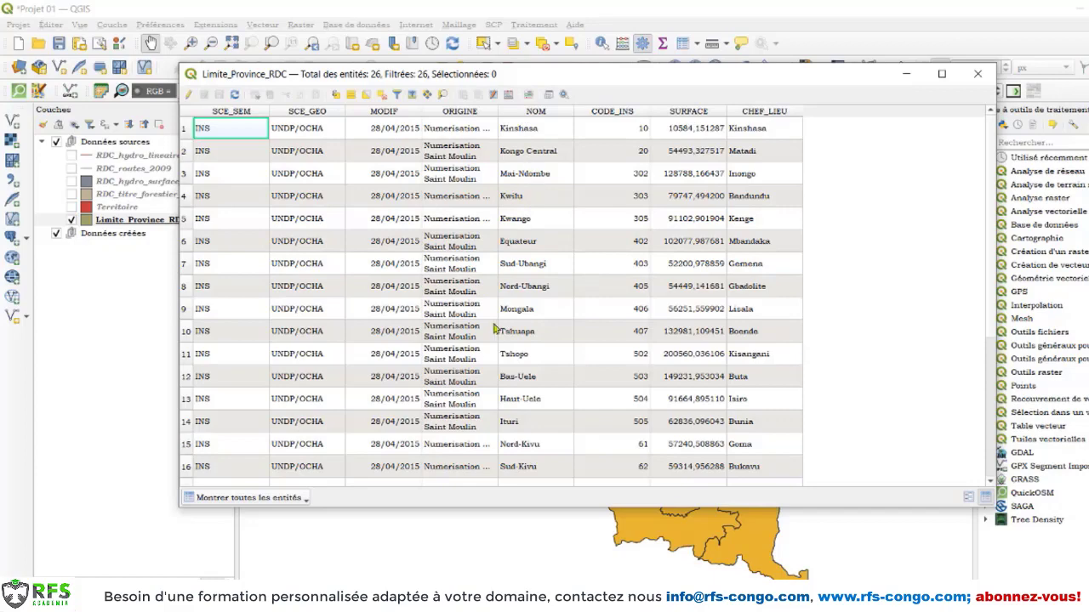
click(980, 75)
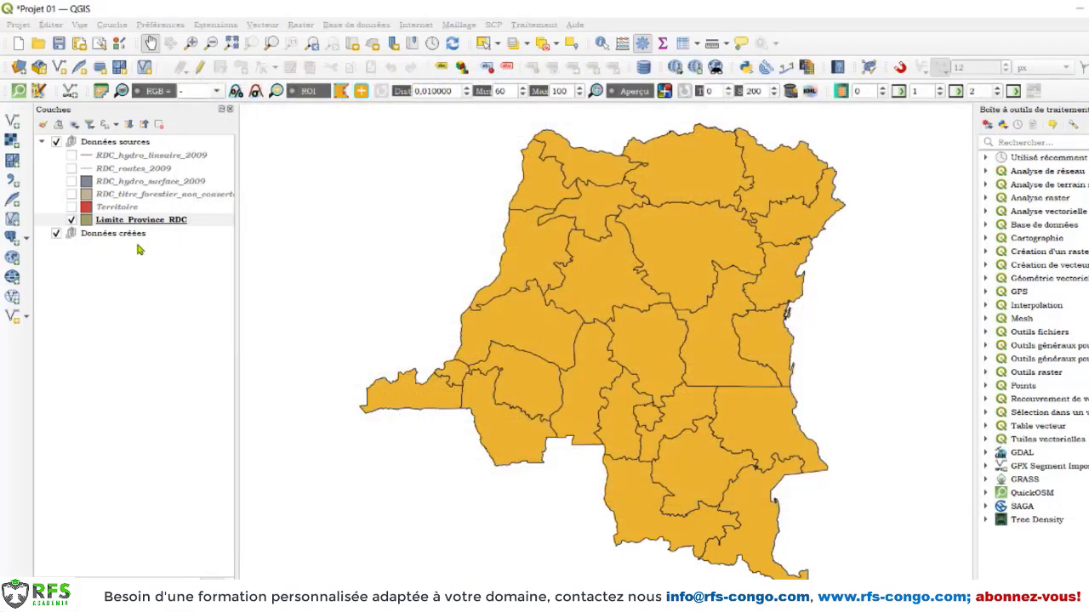
View the symbology settings in the Limite_Province_RDC layer properties, and close the properties without changing anything.
click(154, 222)
right_click(155, 220)
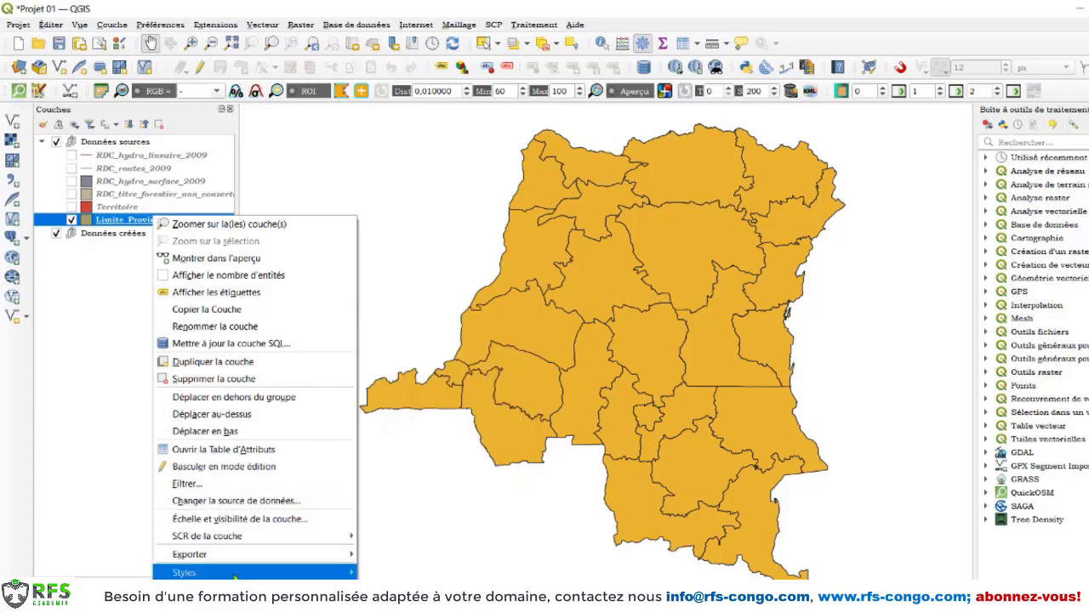
mouse_move(206, 541)
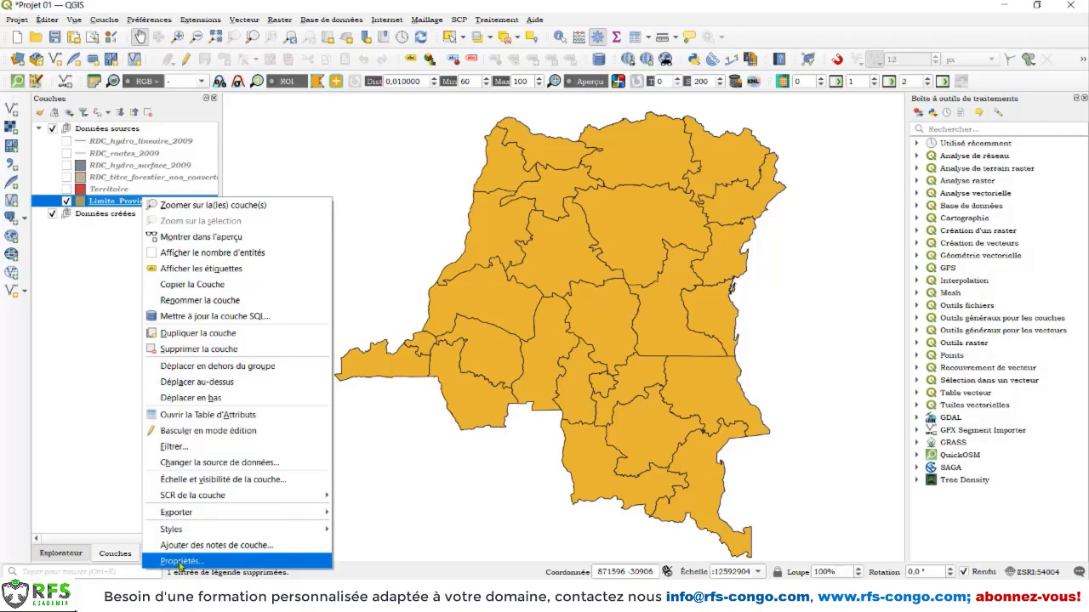
click(180, 563)
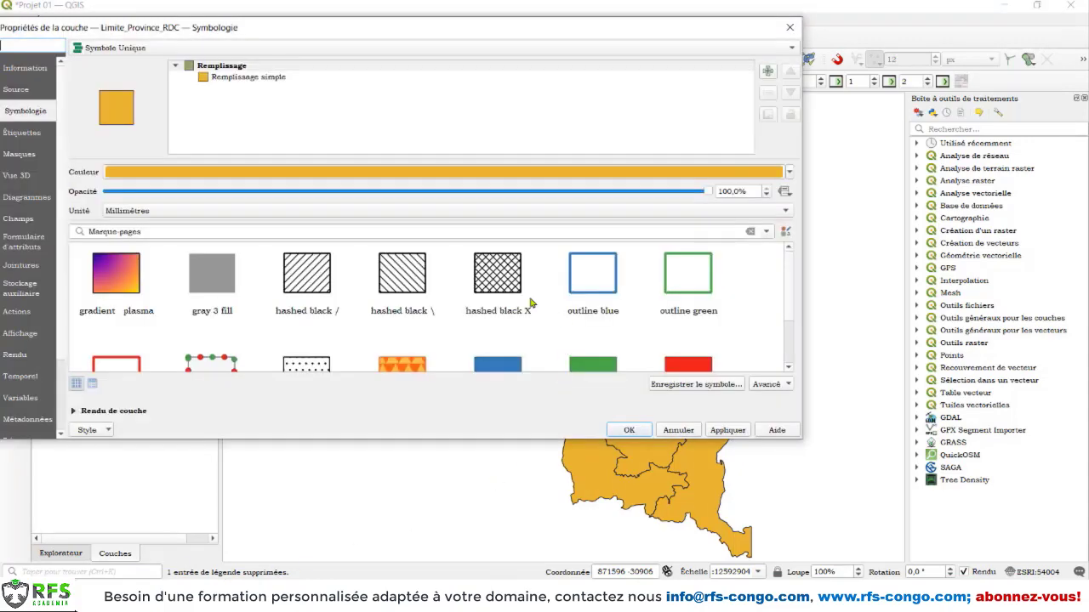
drag(345, 28, 519, 61)
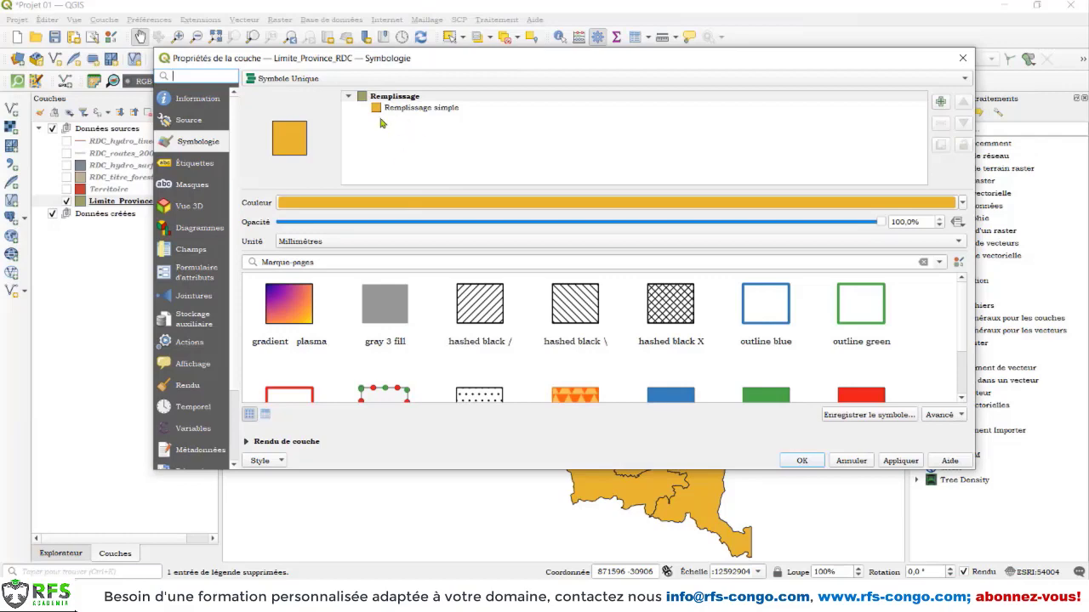
click(963, 58)
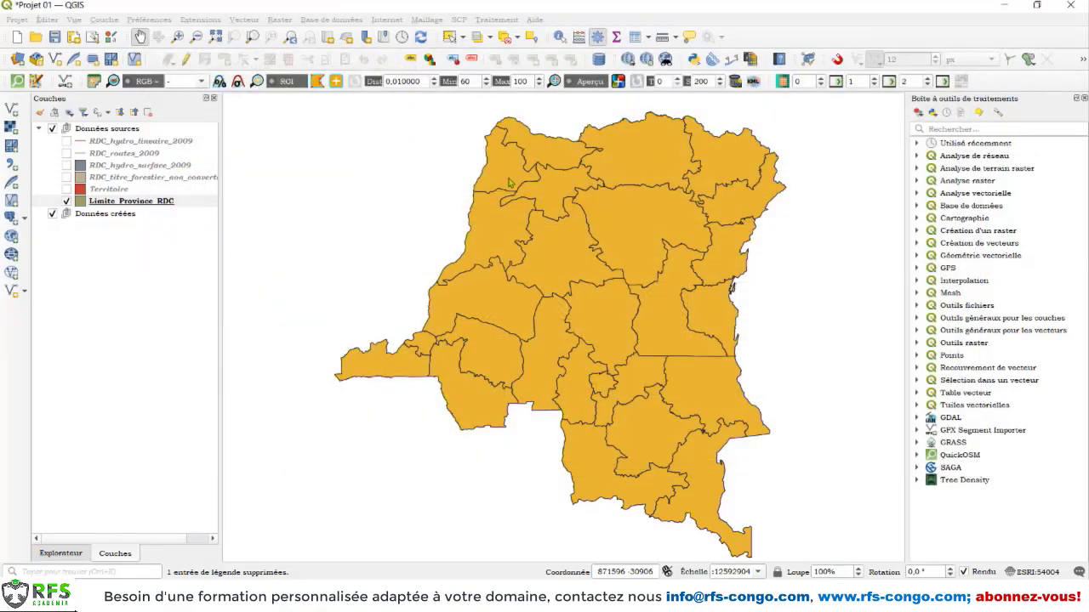
Examine the general details, coordinate reference system and field list in the Limite_Province_RDC layer properties, including the source settings.
click(115, 202)
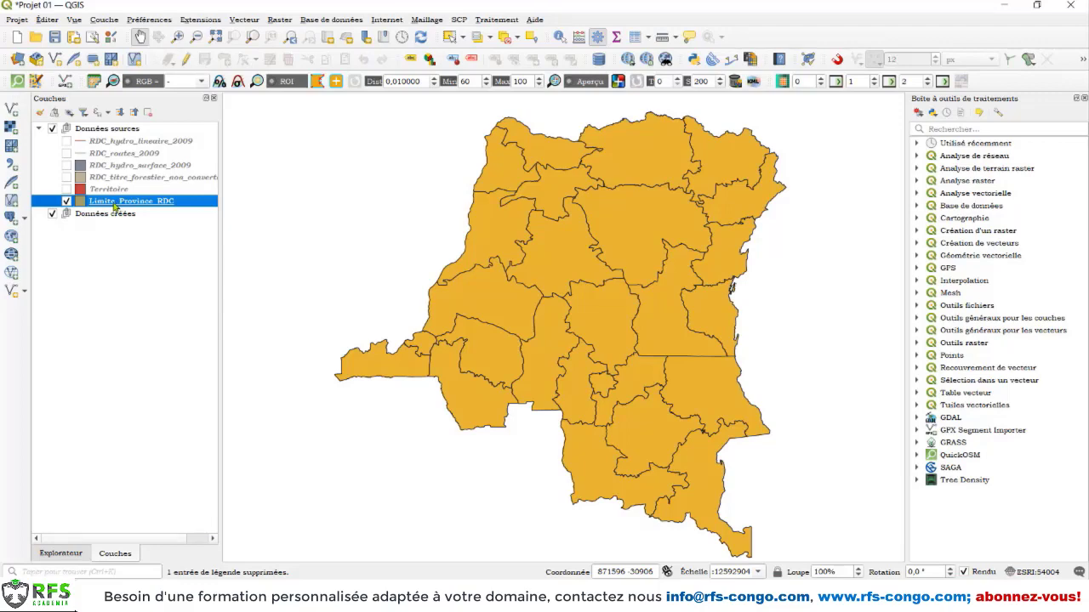
double_click(119, 202)
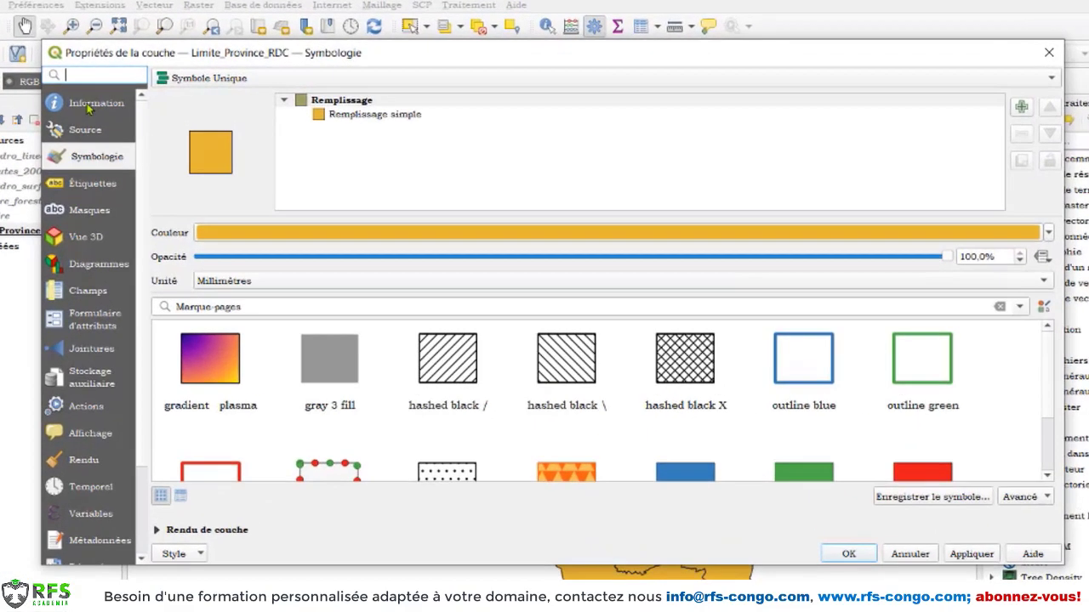
click(191, 103)
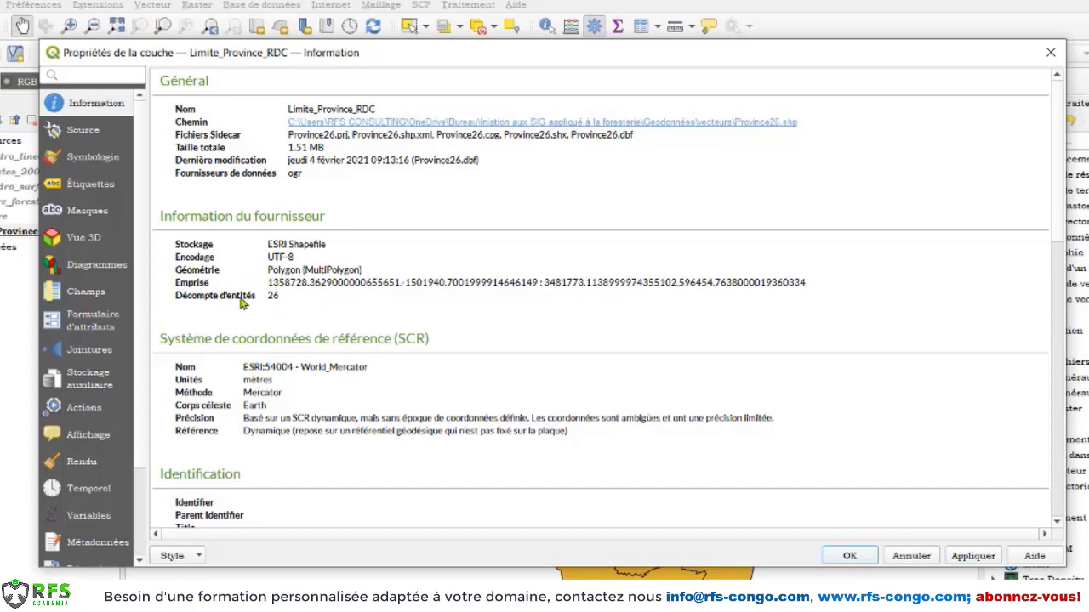
scroll(268, 314, down, 2)
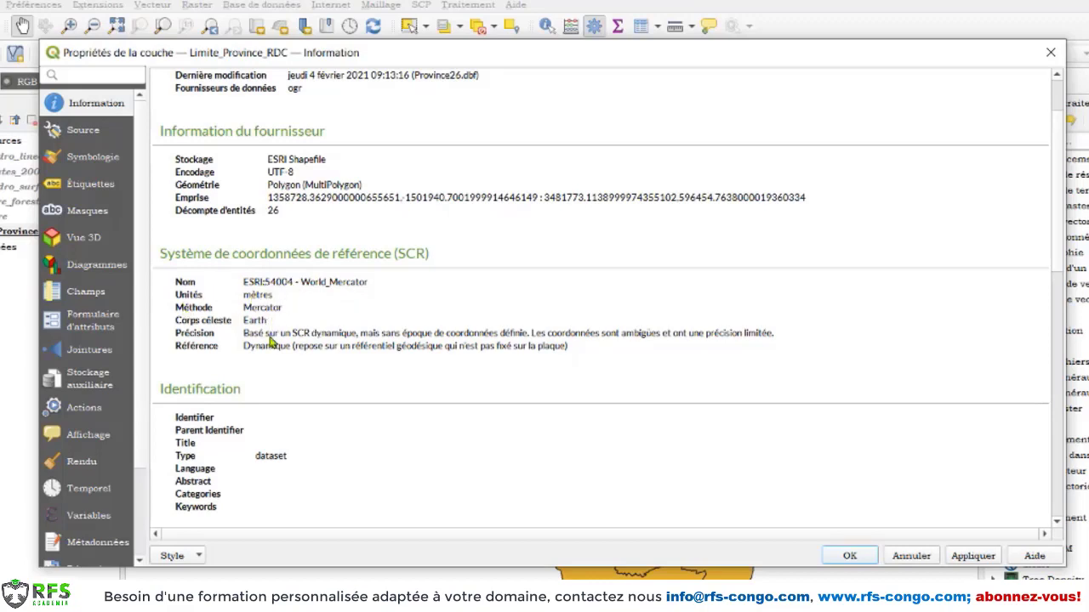
scroll(295, 346, down, 3)
scroll(297, 347, down, 5)
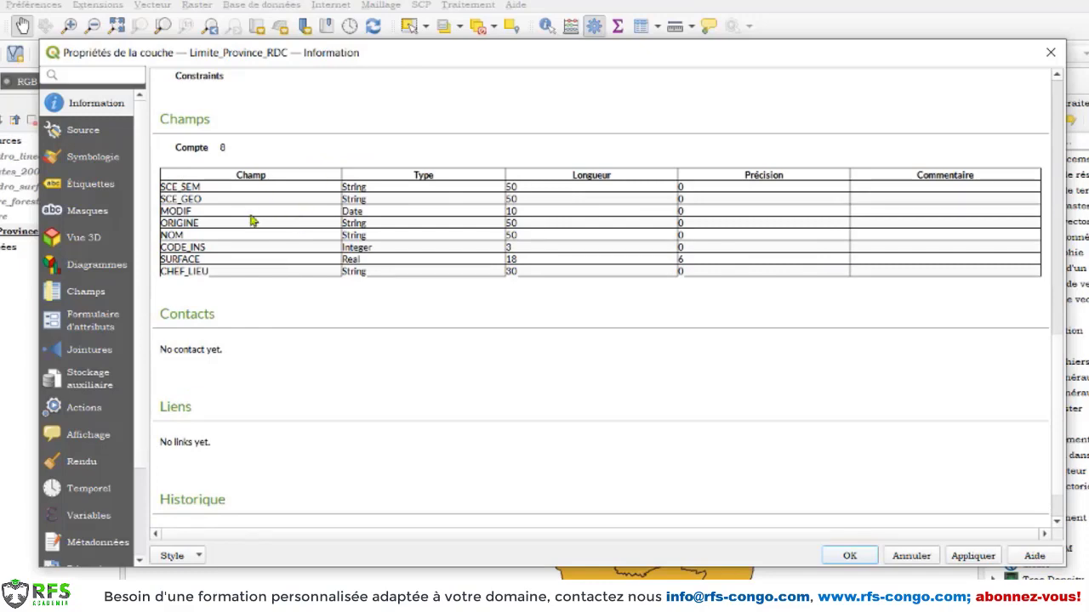
scroll(247, 294, down, 1)
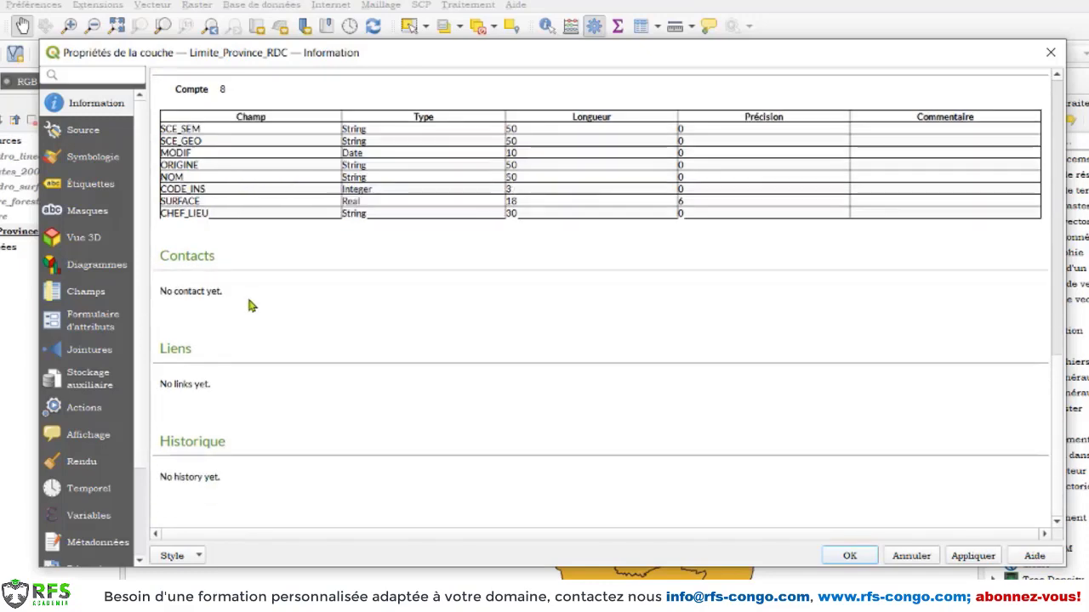
scroll(224, 292, up, 5)
scroll(221, 291, up, 6)
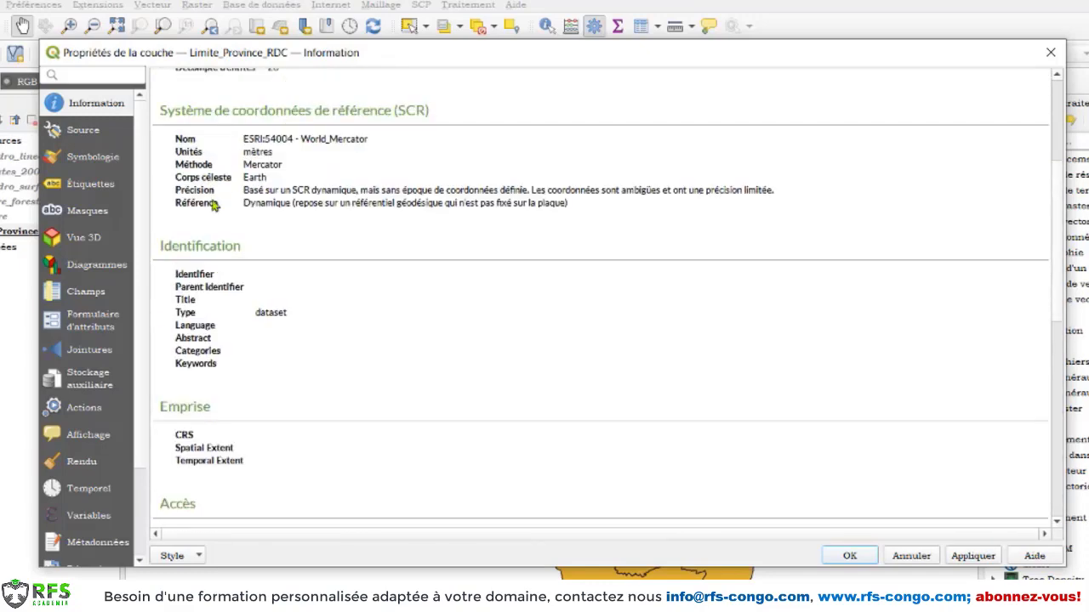
click(76, 138)
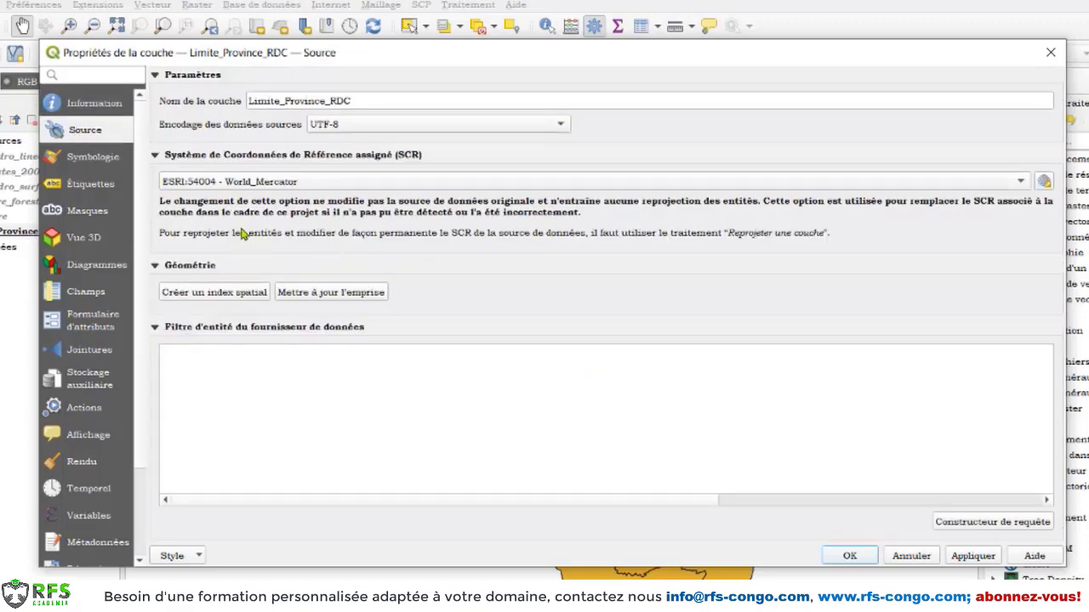
Review the available symbology renderer types for the Limite_Province_RDC layer, keeping Symbole Unique.
click(93, 158)
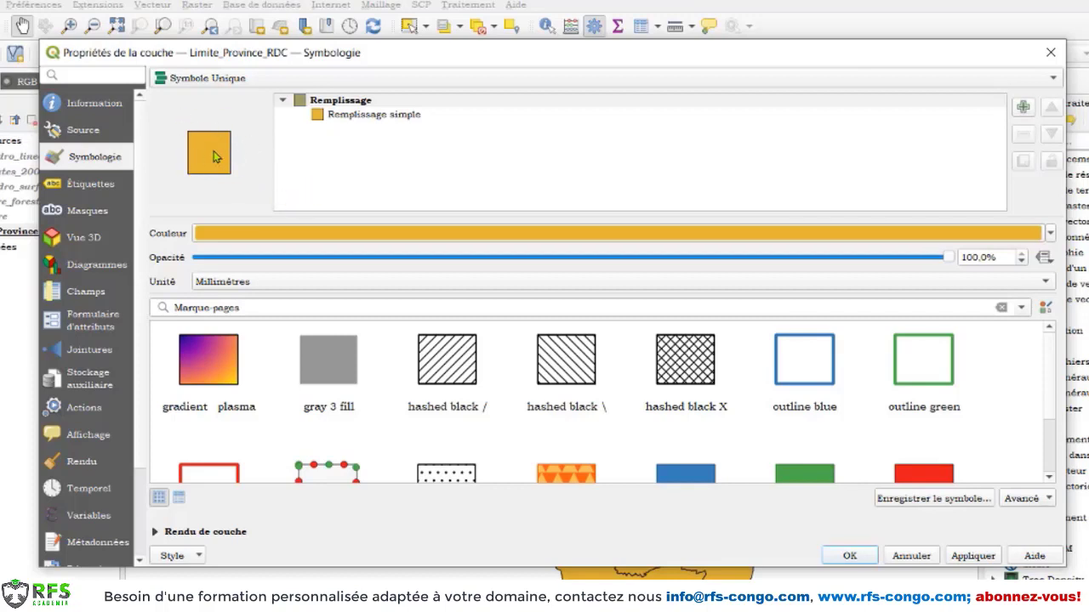
click(206, 78)
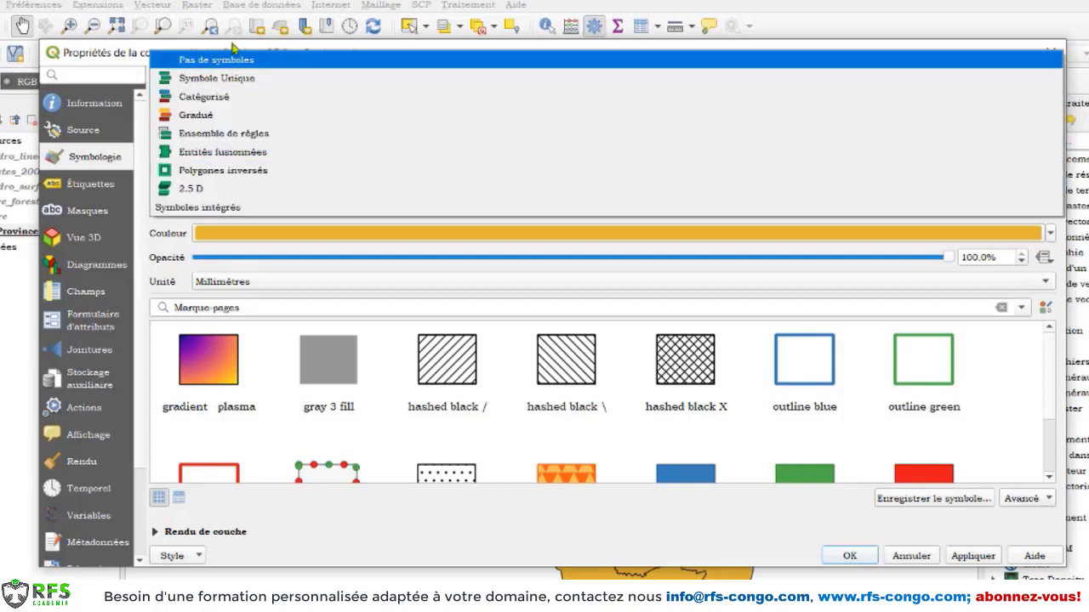
click(207, 80)
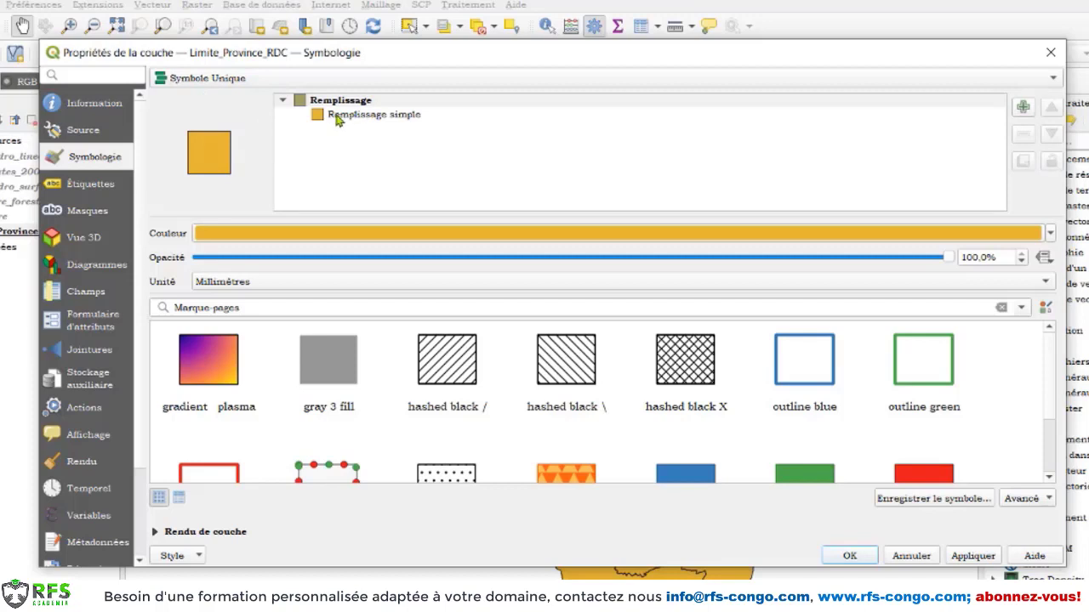
Change the fill colour of the province layer's simple fill to light grey and apply it to the map.
click(366, 115)
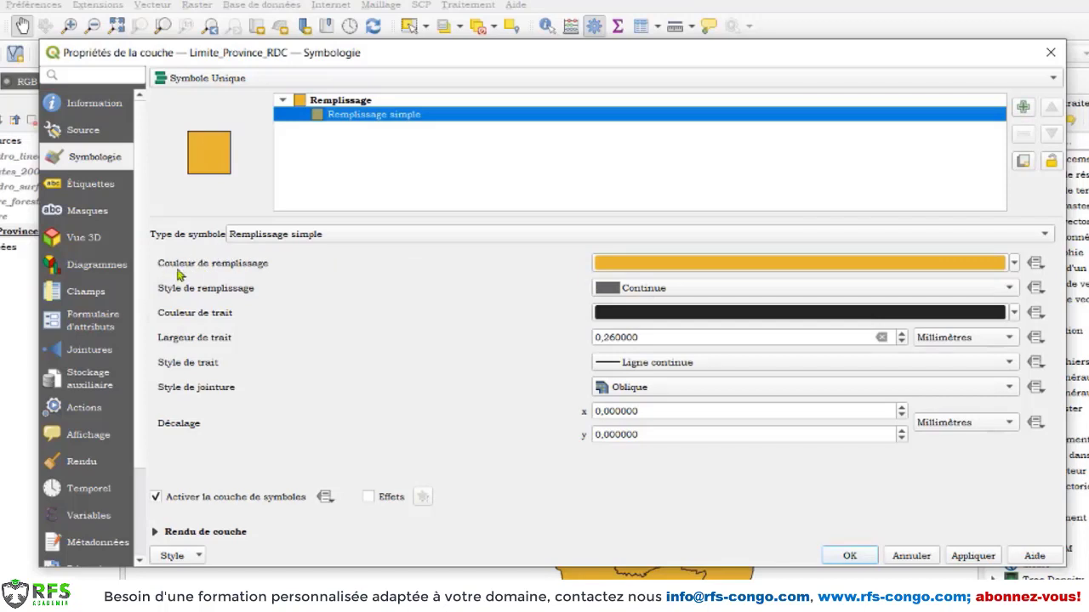
click(1014, 266)
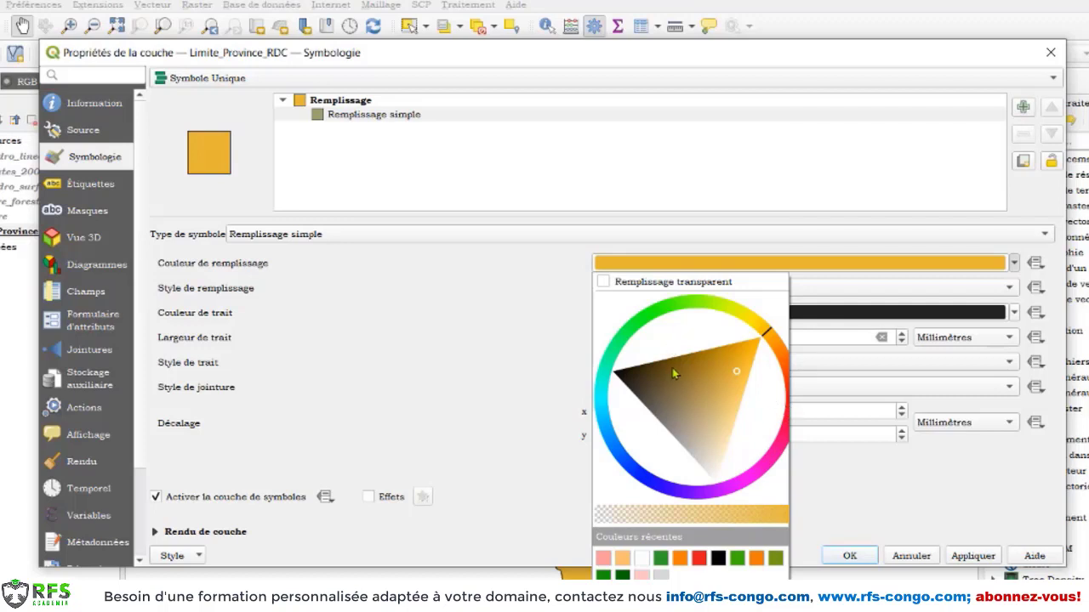
drag(772, 458, 793, 390)
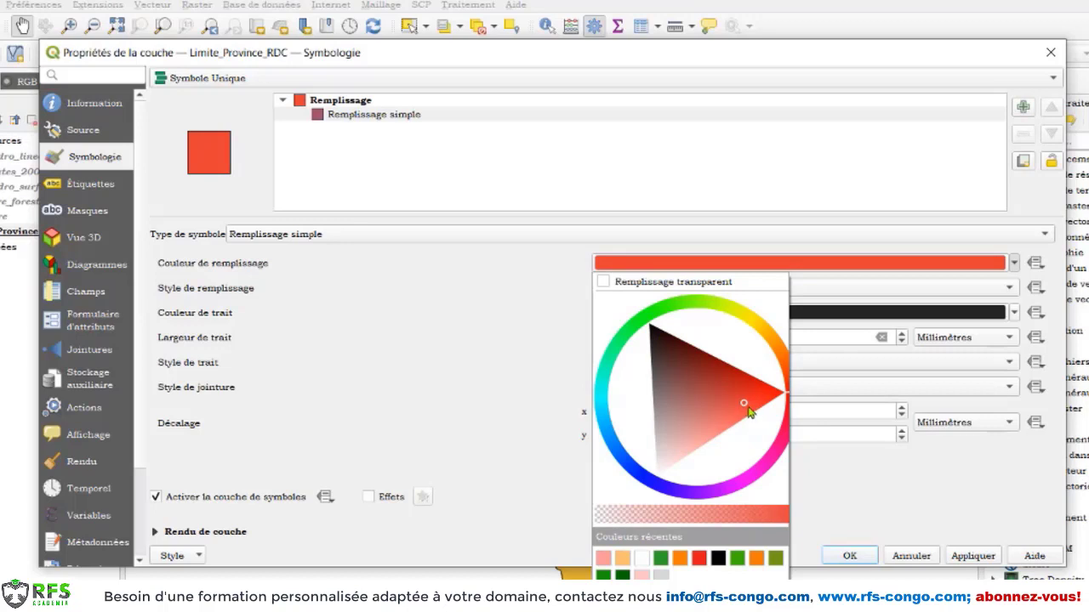
mouse_move(740, 401)
mouse_down()
mouse_move(710, 421)
mouse_move(706, 379)
mouse_move(677, 339)
mouse_move(739, 372)
mouse_move(690, 408)
mouse_move(695, 450)
mouse_move(644, 463)
mouse_move(631, 455)
mouse_up()
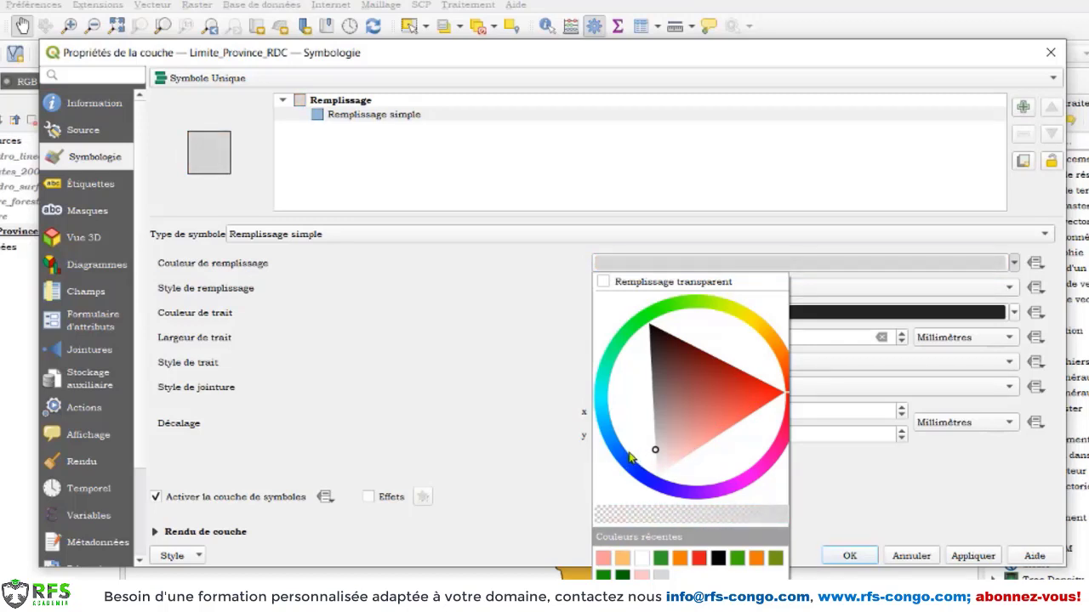
click(514, 456)
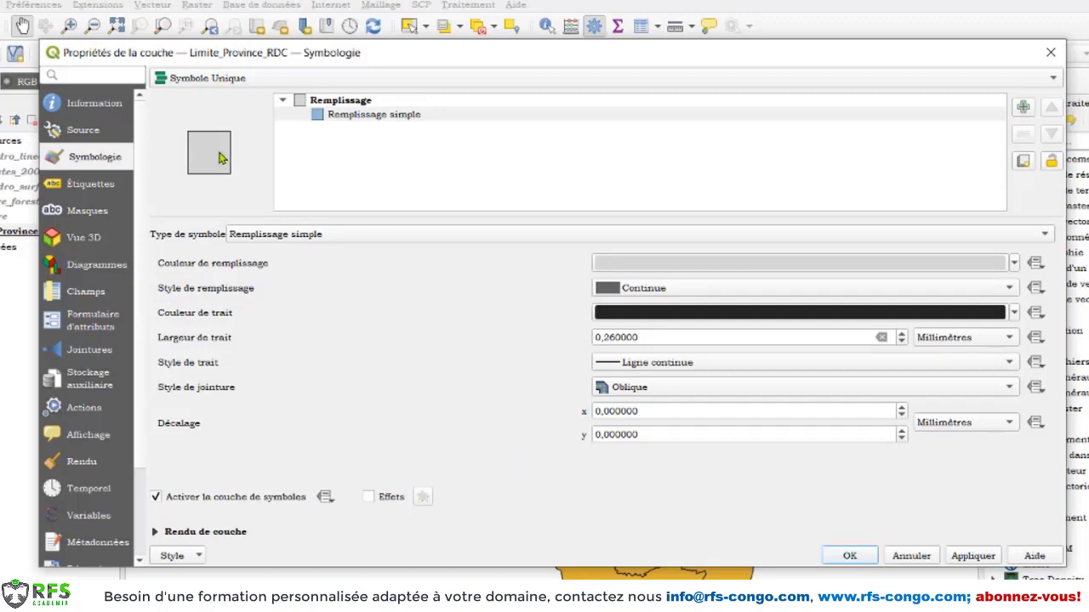
click(974, 556)
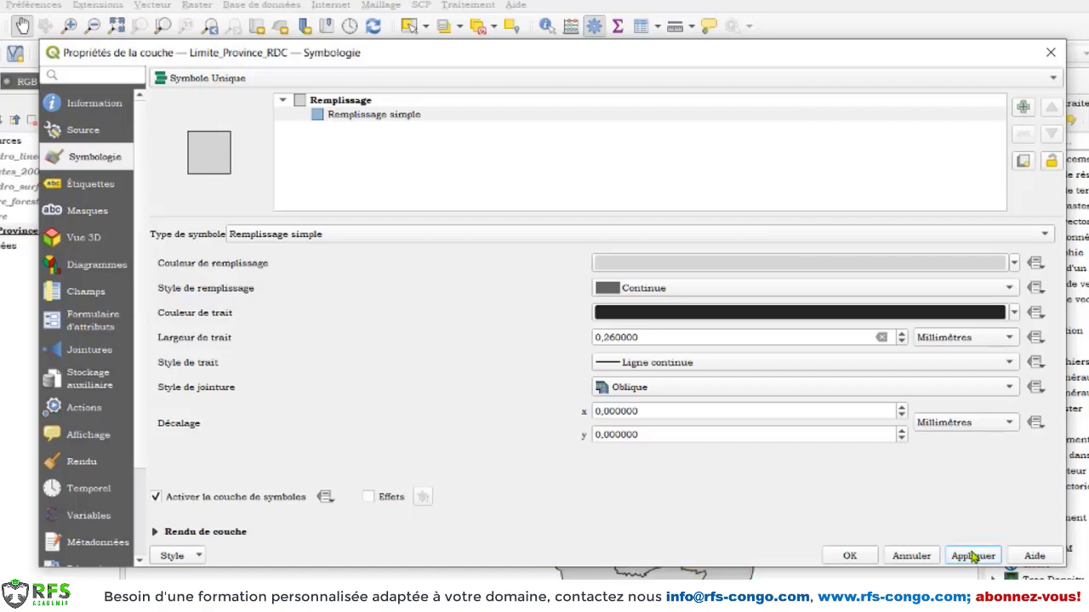
drag(802, 55, 782, 44)
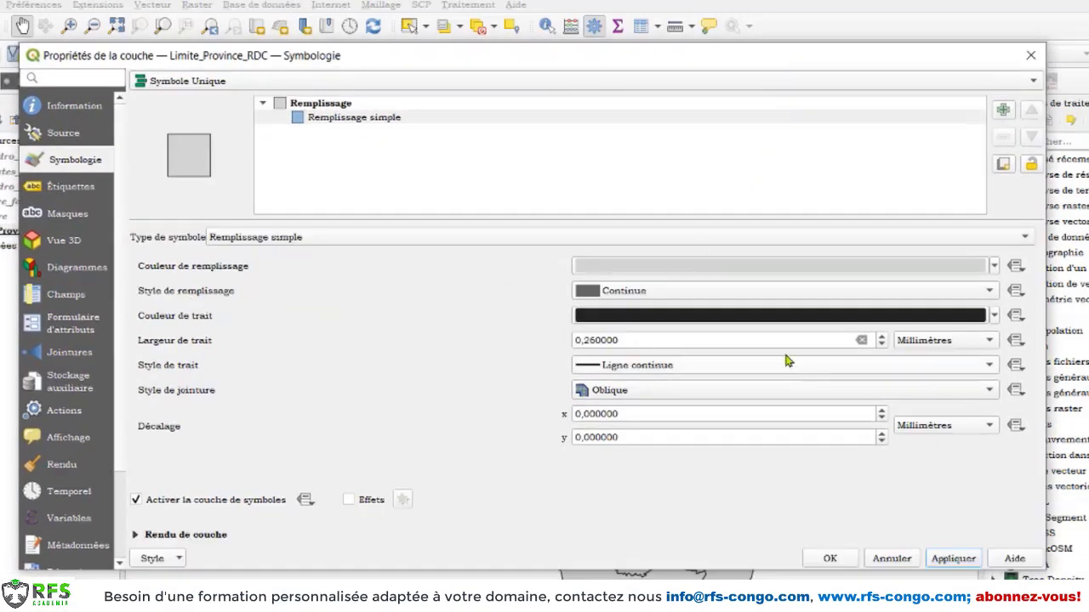
Set the province layer's fill style to Pas de remplissage and apply it to the map.
click(662, 296)
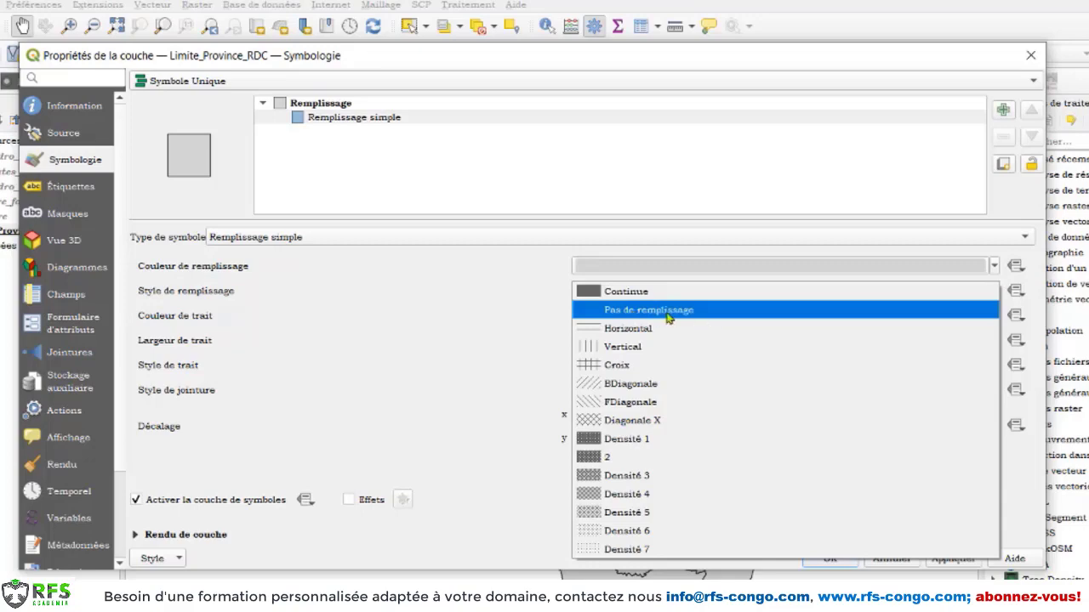
click(666, 311)
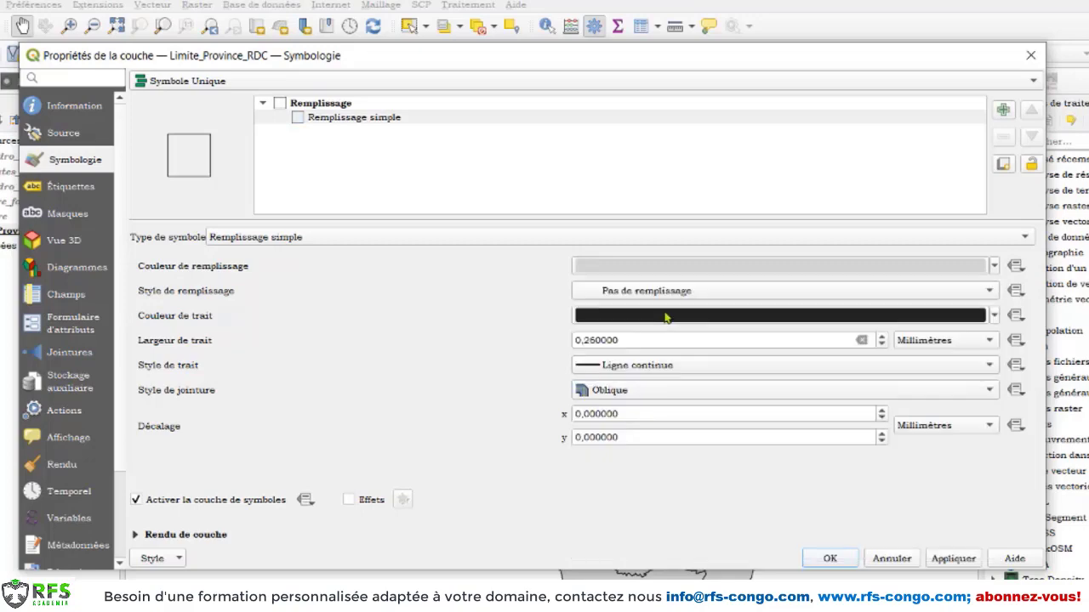
click(953, 559)
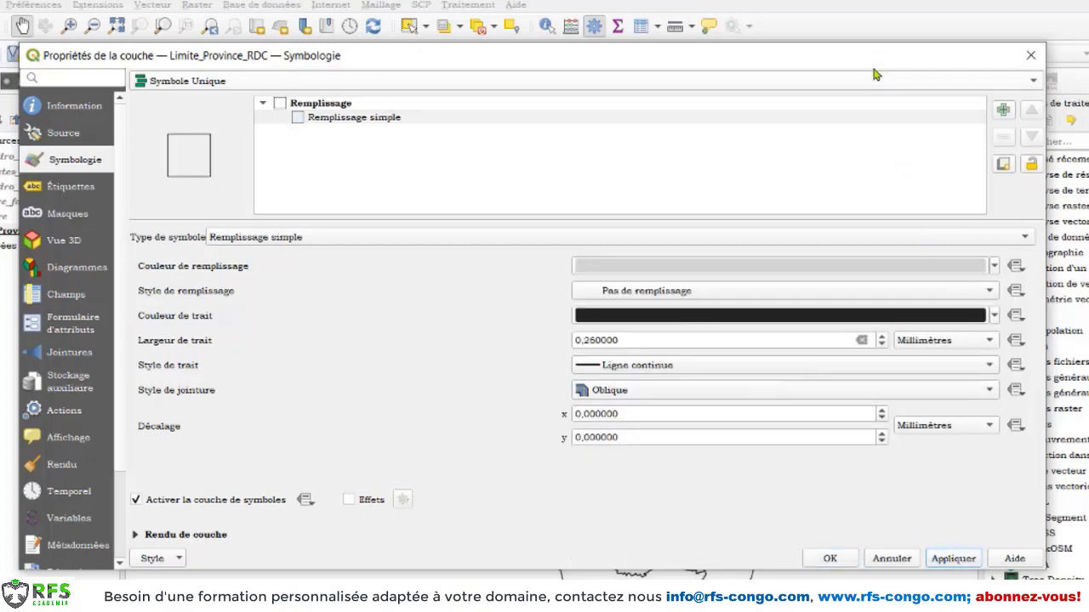
drag(872, 68, 851, 76)
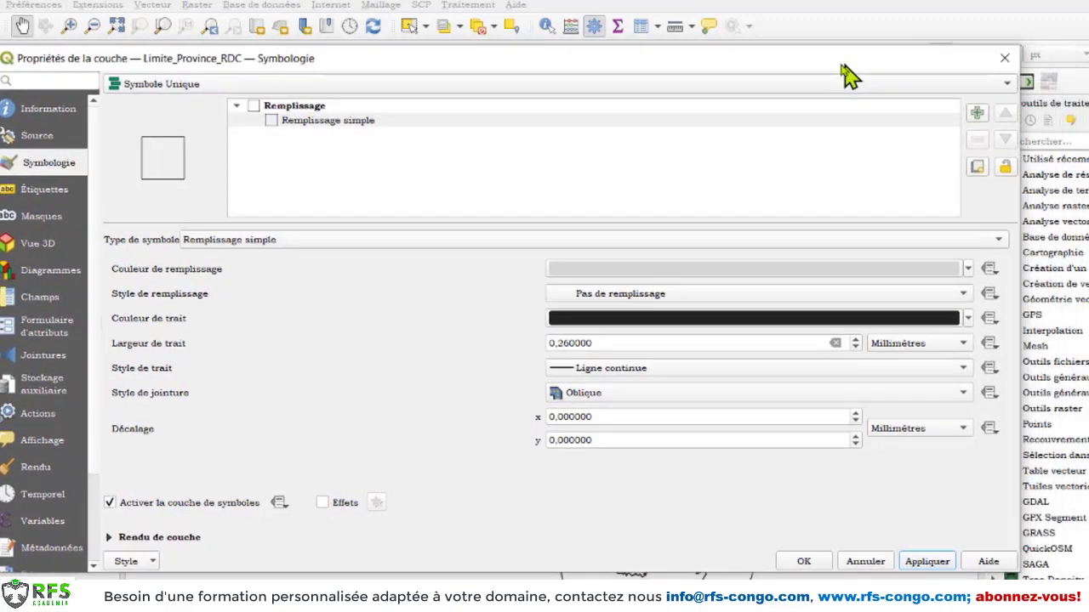
Try the Horizontal fill style on the province layer and apply it to the map.
click(655, 294)
click(625, 313)
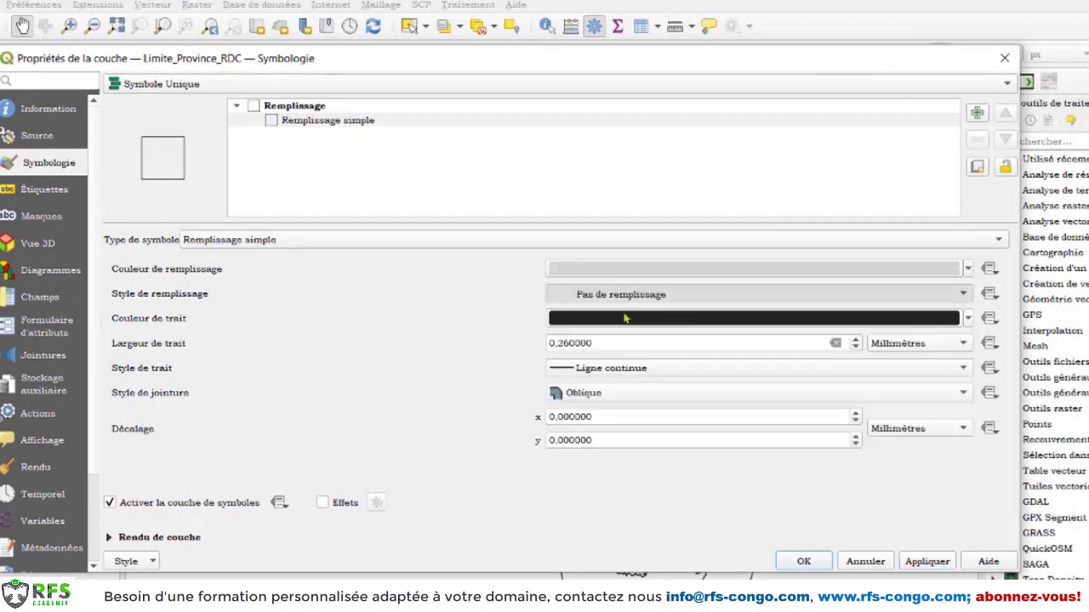
click(940, 564)
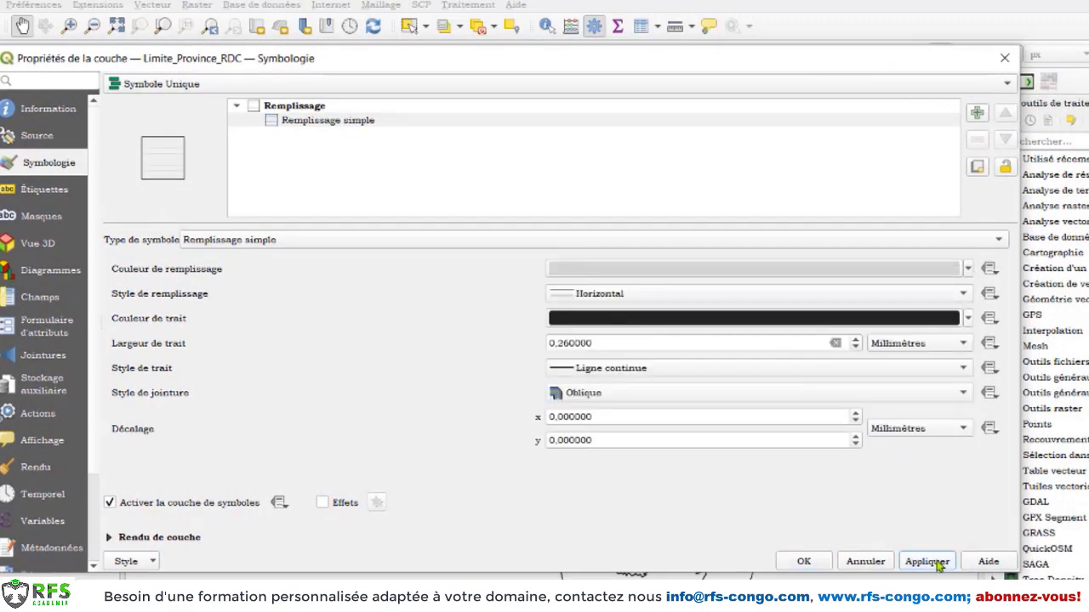
mouse_move(770, 58)
mouse_down()
mouse_move(336, 282)
mouse_move(119, 317)
mouse_move(98, 300)
mouse_move(652, 163)
mouse_move(737, 61)
mouse_up()
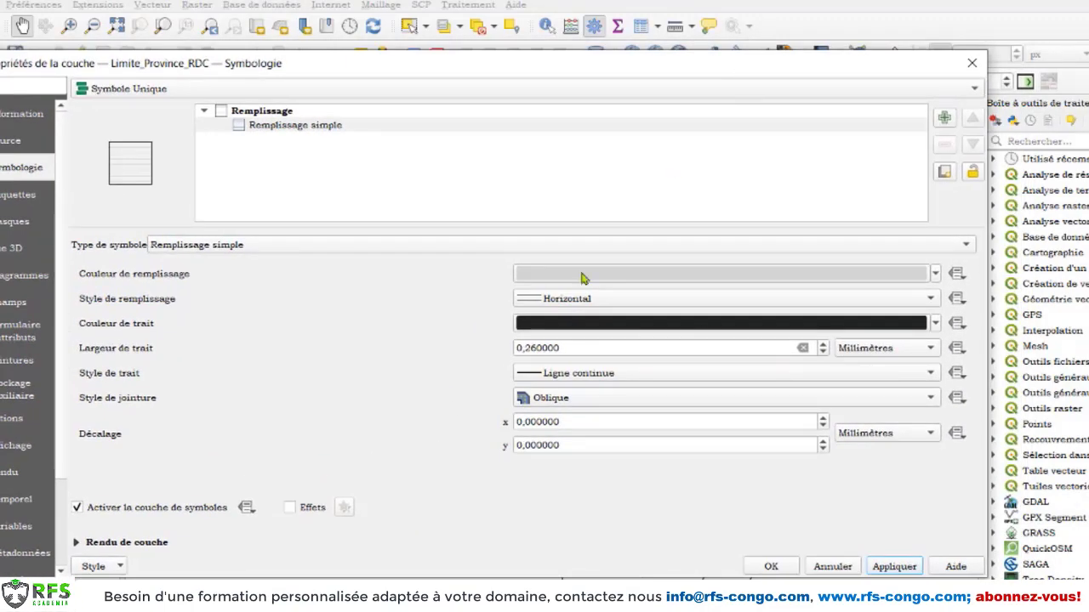
Try the Diagonale X fill style on the province layer and apply it to the map.
click(651, 303)
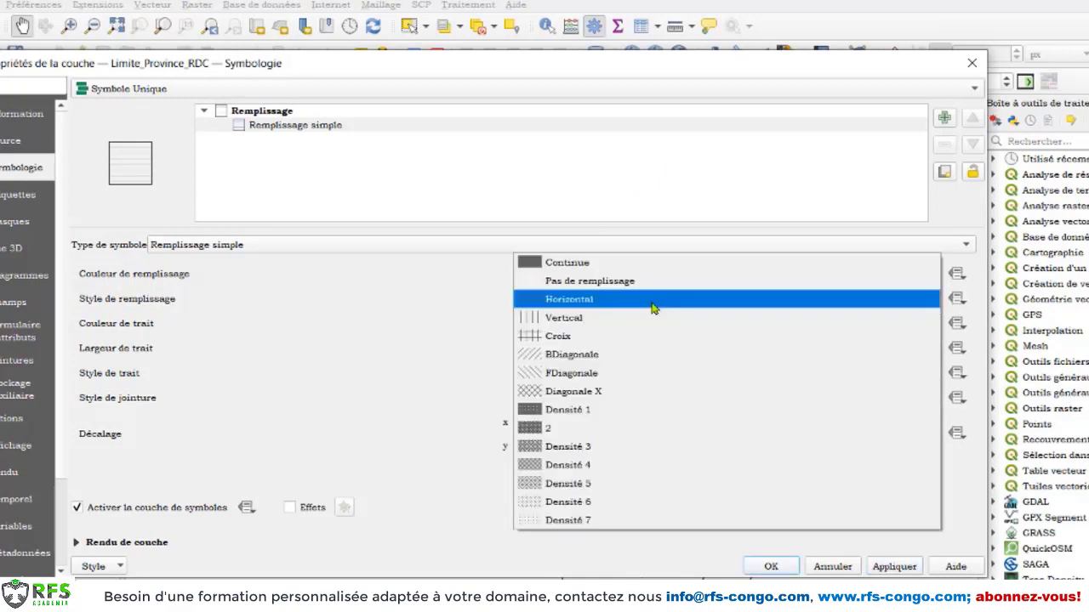
click(597, 392)
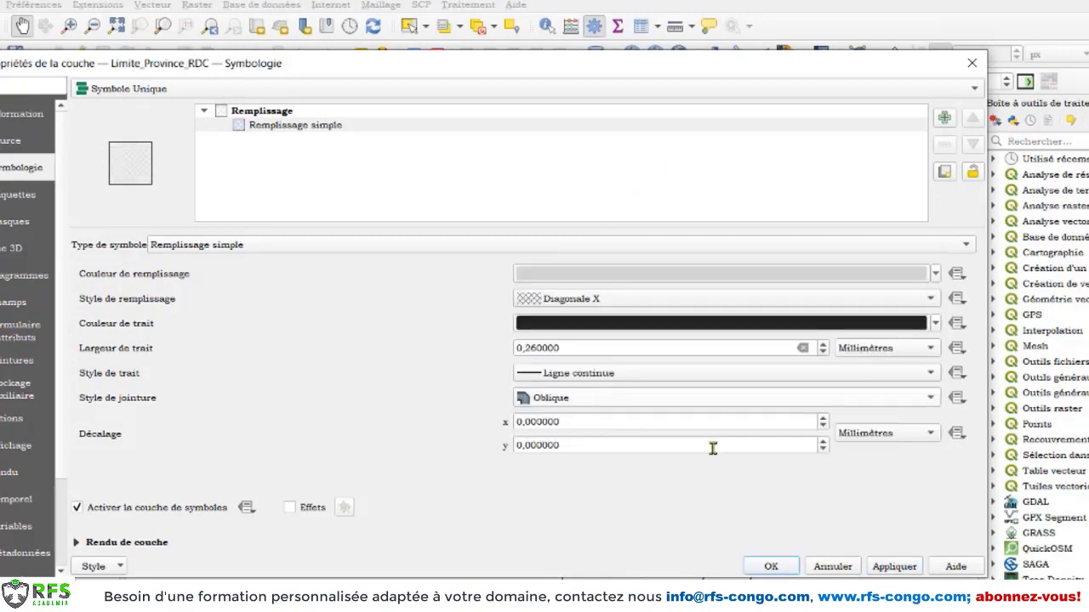
click(881, 567)
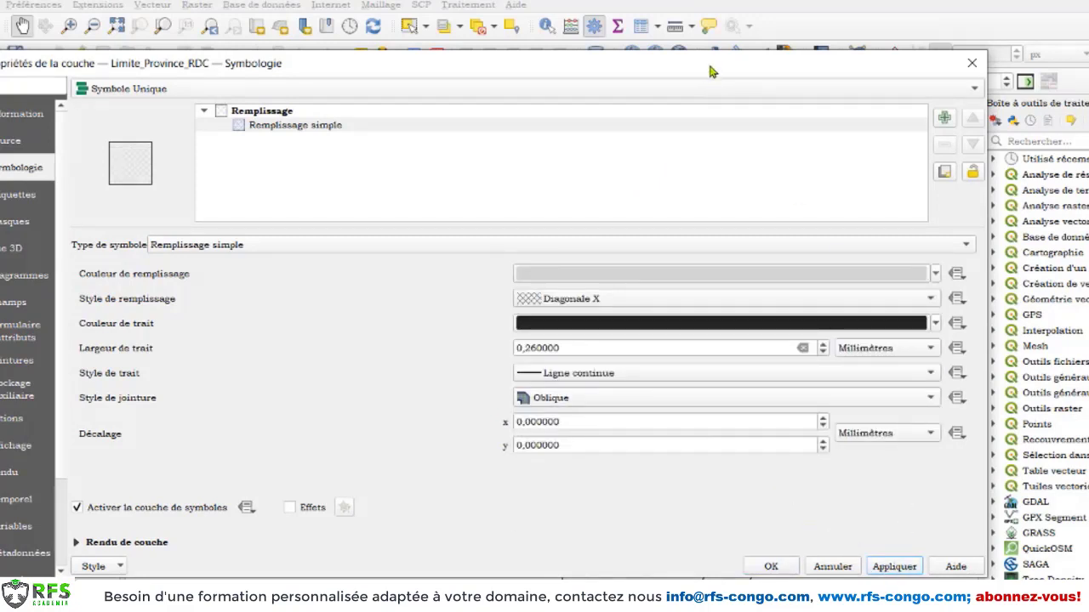
drag(710, 66, 667, 102)
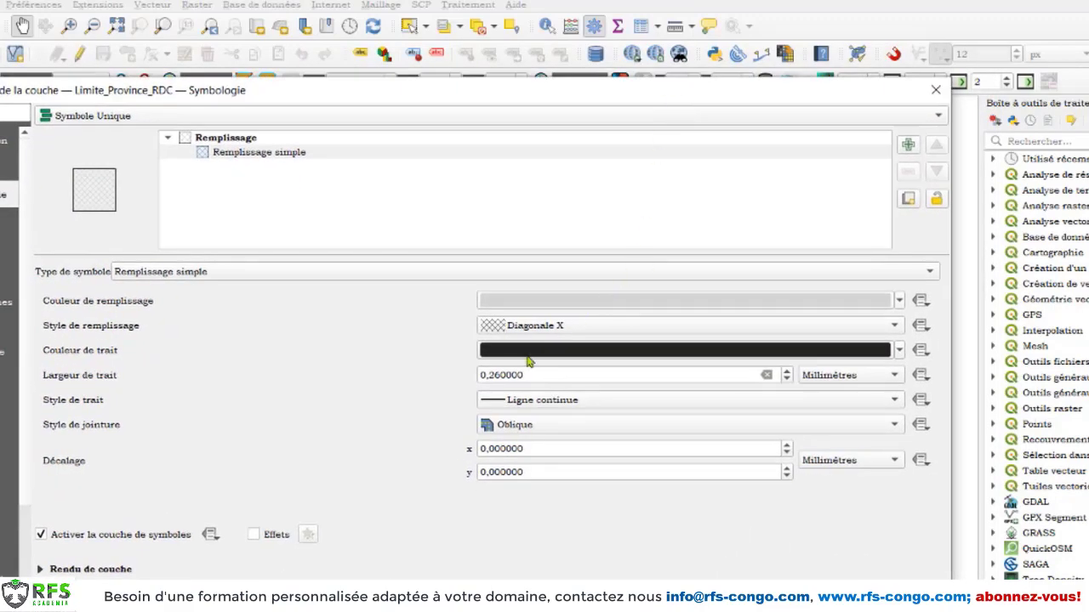
Try the Densité 1 fill style on the province layer.
click(566, 327)
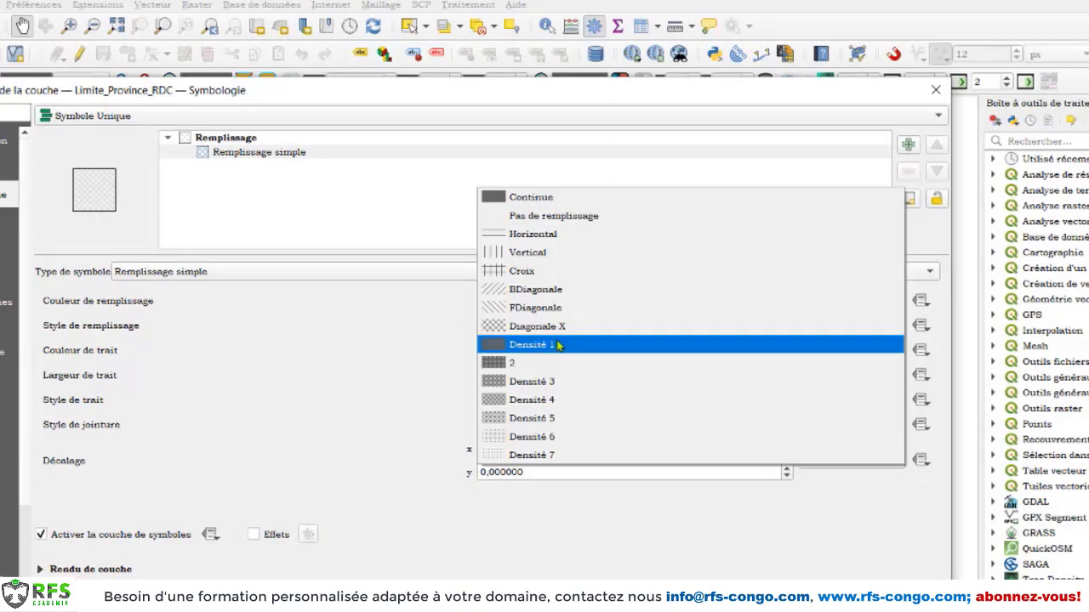
click(557, 345)
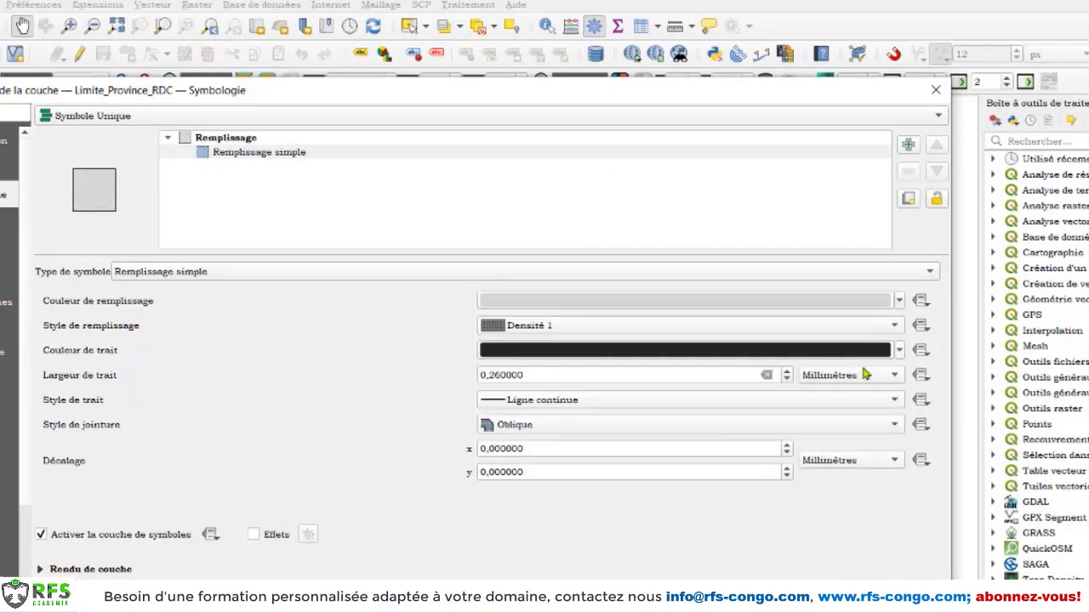
mouse_move(747, 92)
mouse_down()
mouse_move(613, 136)
mouse_move(155, 187)
mouse_move(603, 153)
mouse_move(729, 100)
mouse_move(748, 104)
mouse_up()
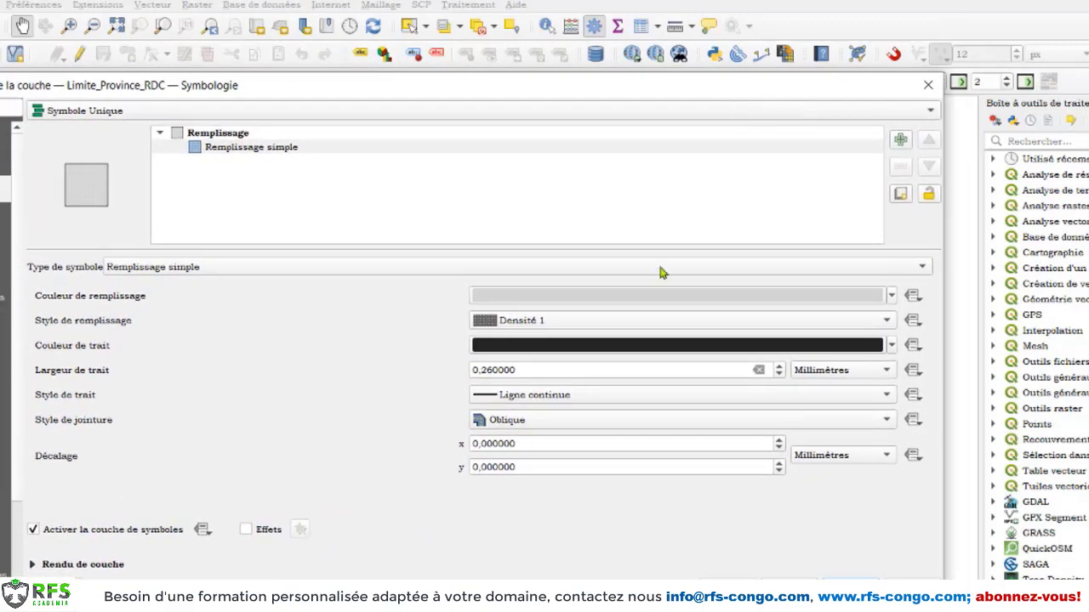
Set the province layer's fill style back to Continue.
click(607, 320)
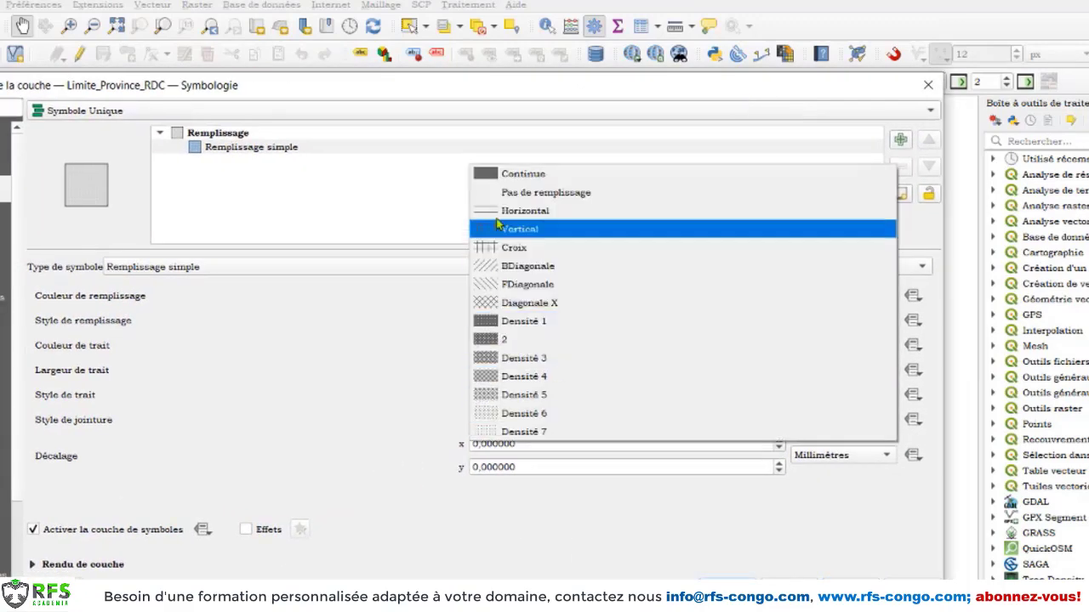
click(528, 176)
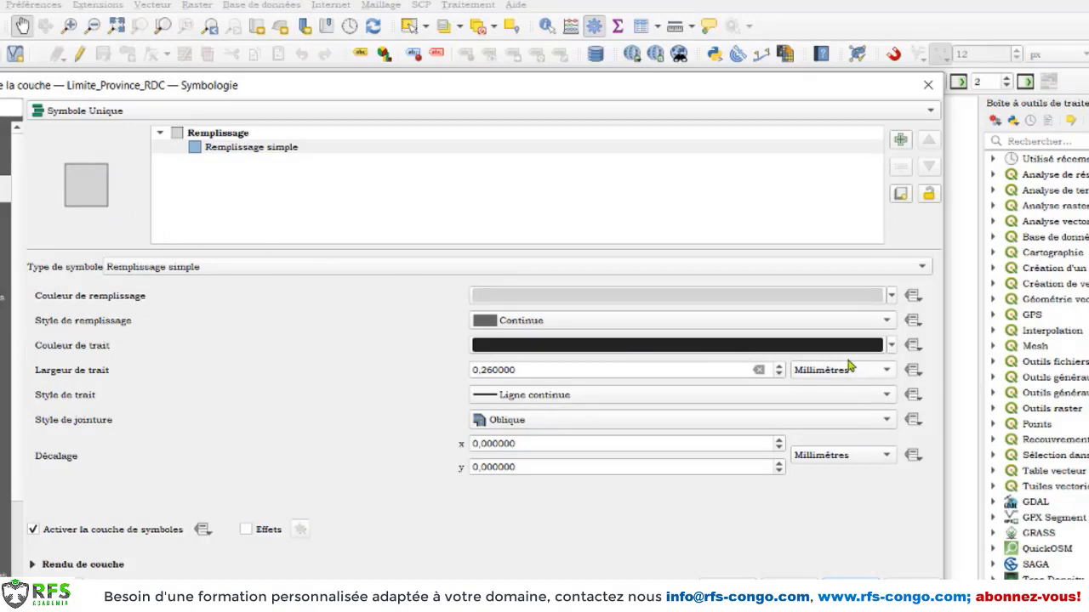
Try a dark golden-yellow stroke colour on the province layer and apply it to the map.
click(891, 345)
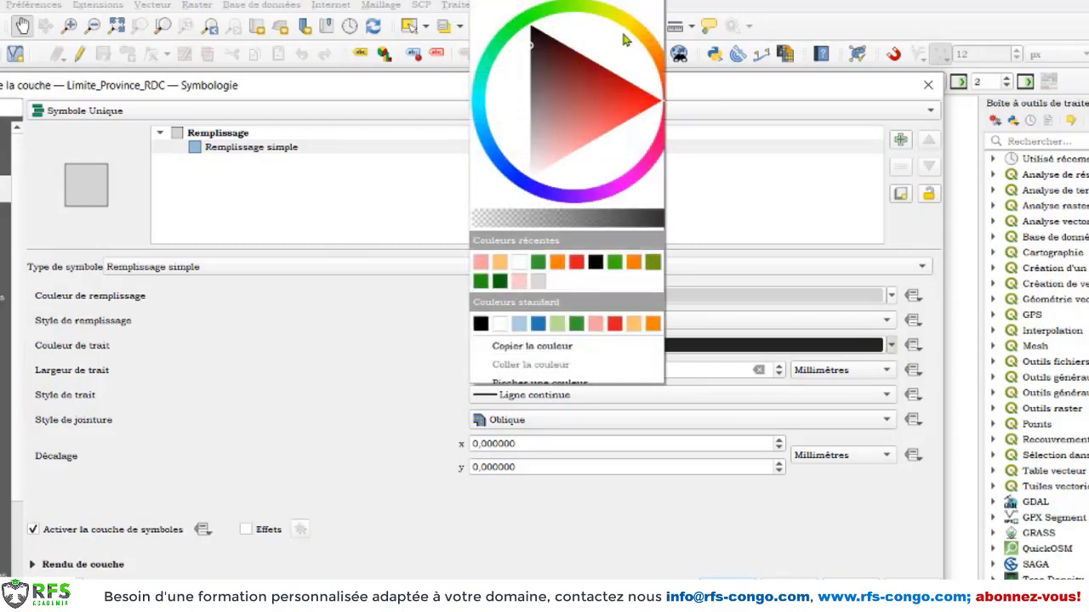
drag(640, 41, 645, 33)
click(609, 78)
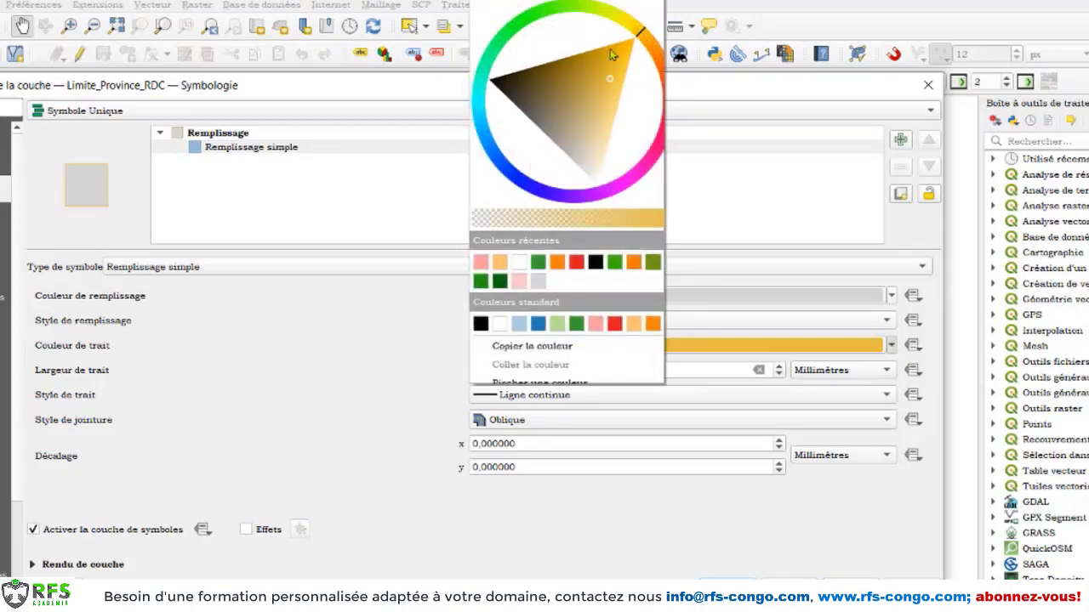
click(613, 49)
click(599, 48)
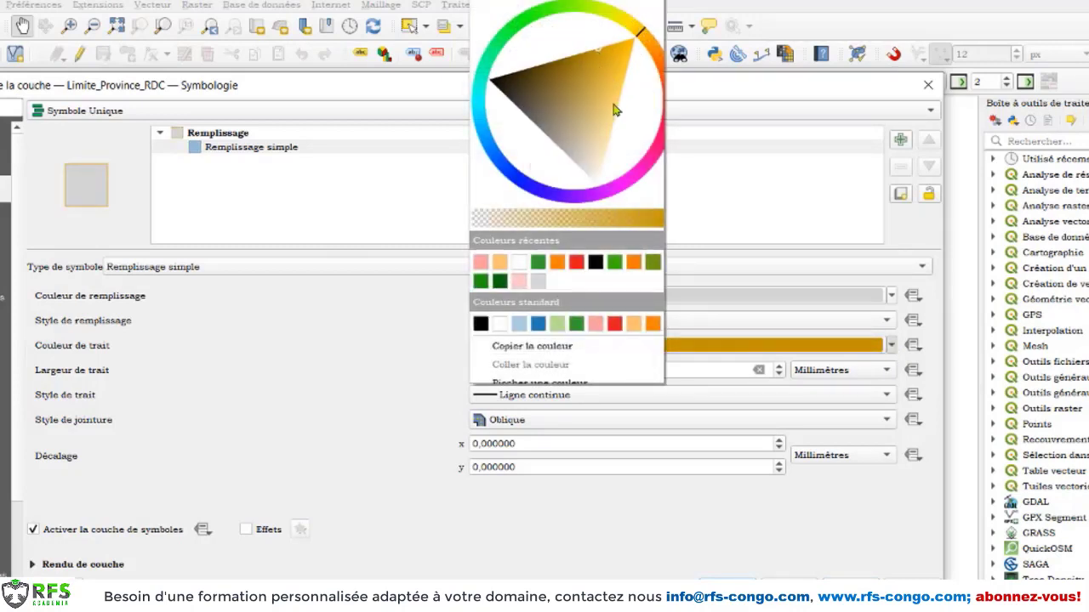
click(813, 506)
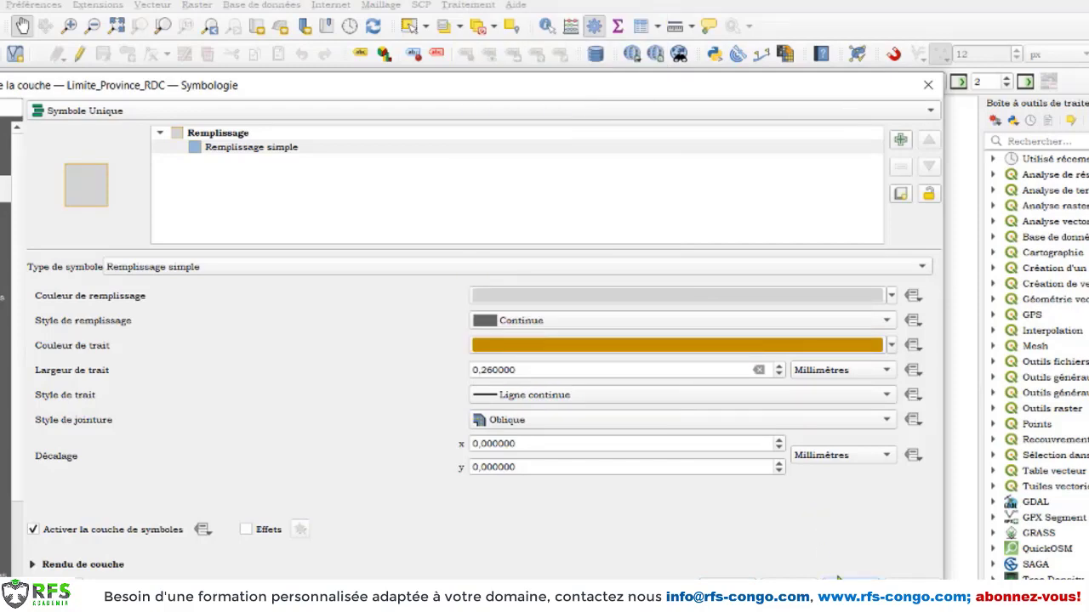
drag(748, 90, 803, 83)
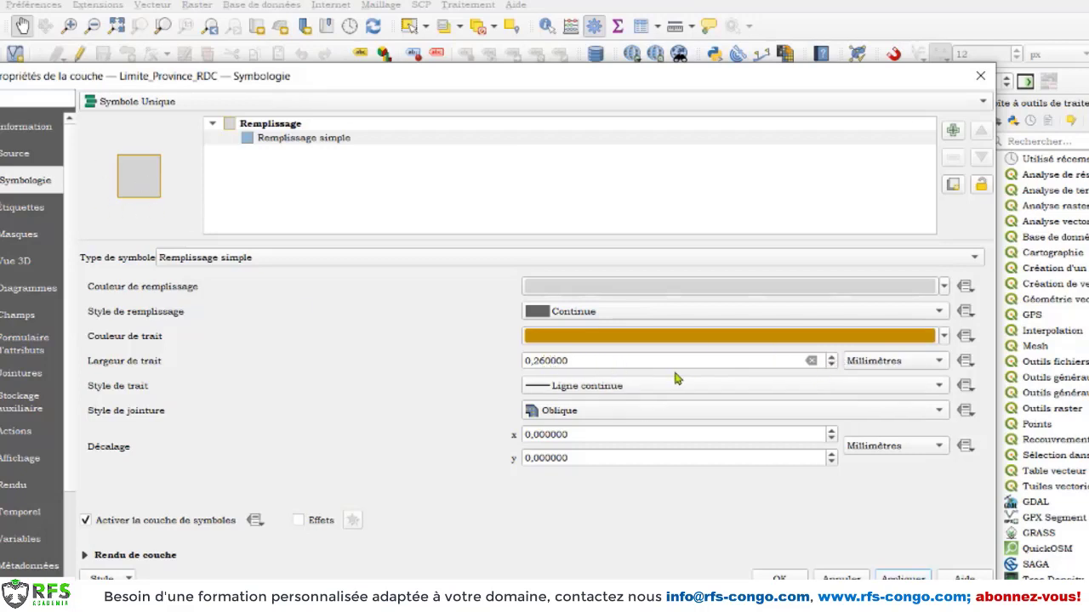
Set the province layer's stroke width to 0.46 mm, apply it, and change the stroke colour to black.
click(831, 357)
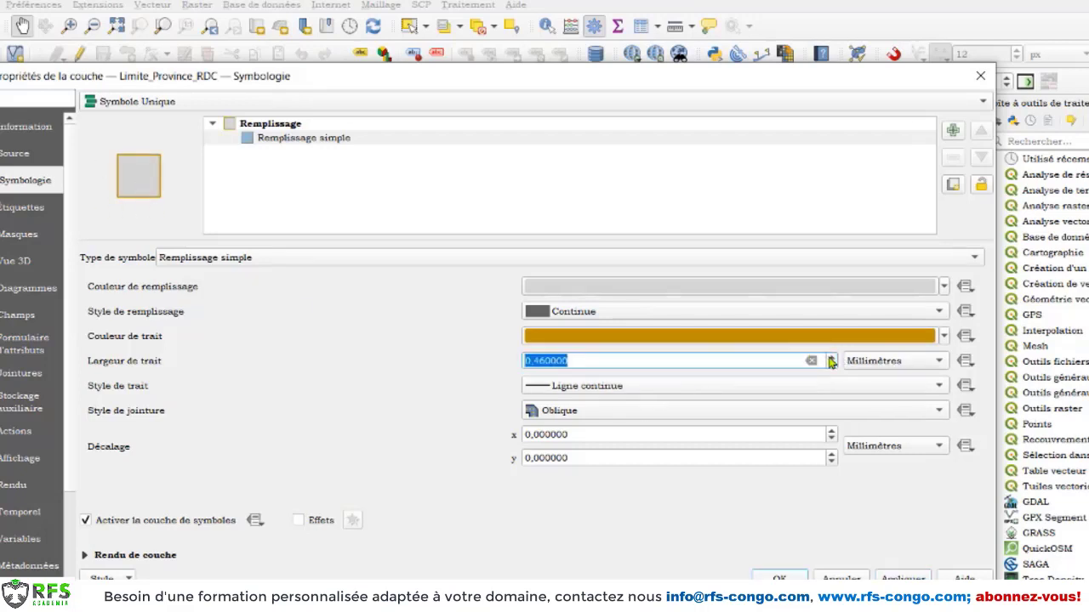
click(902, 577)
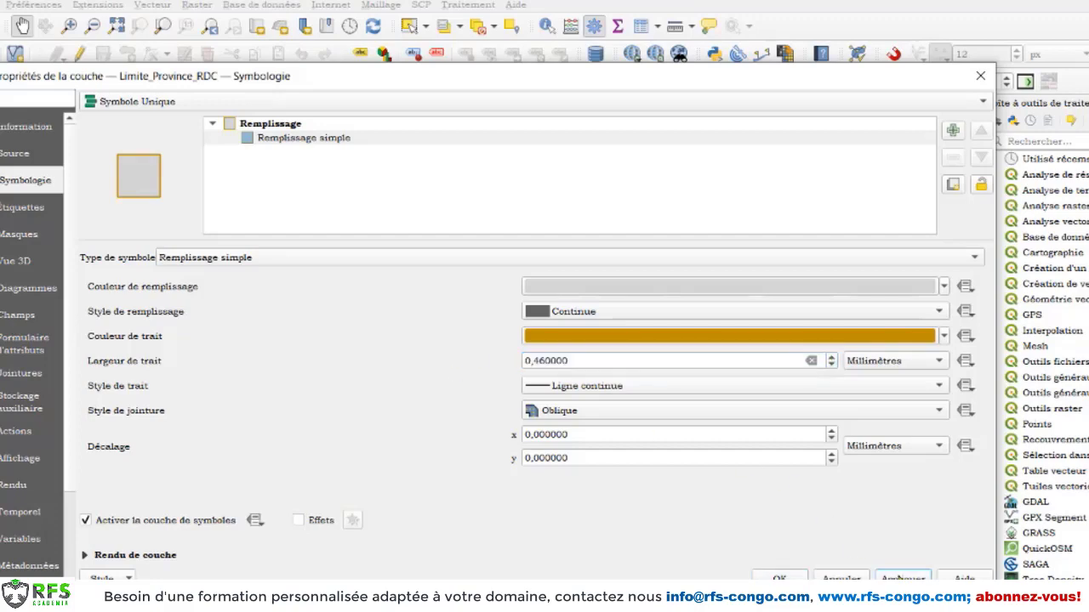
drag(746, 85, 760, 107)
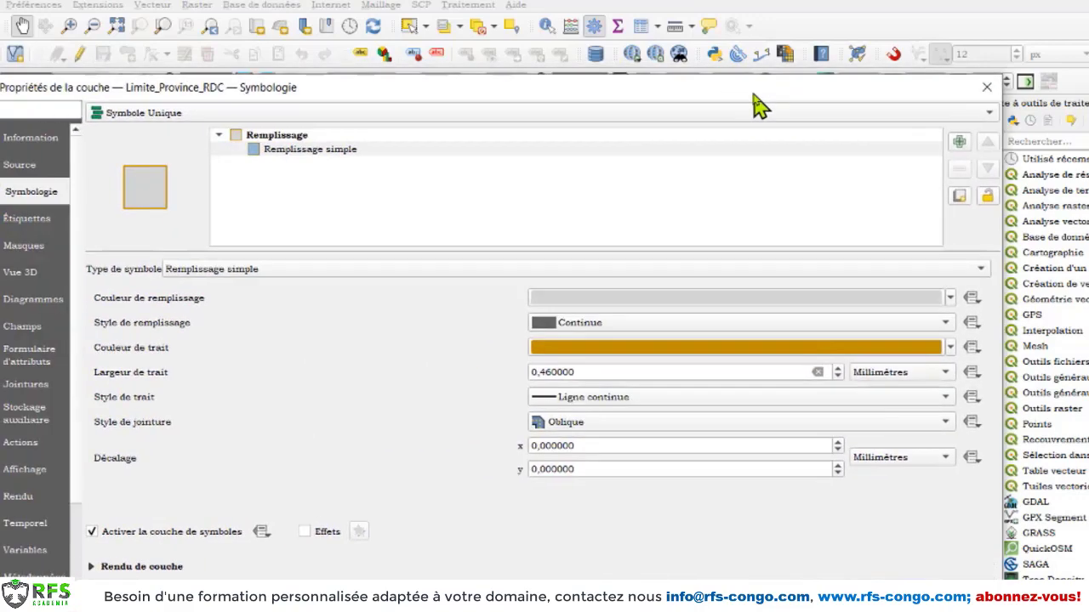
click(951, 348)
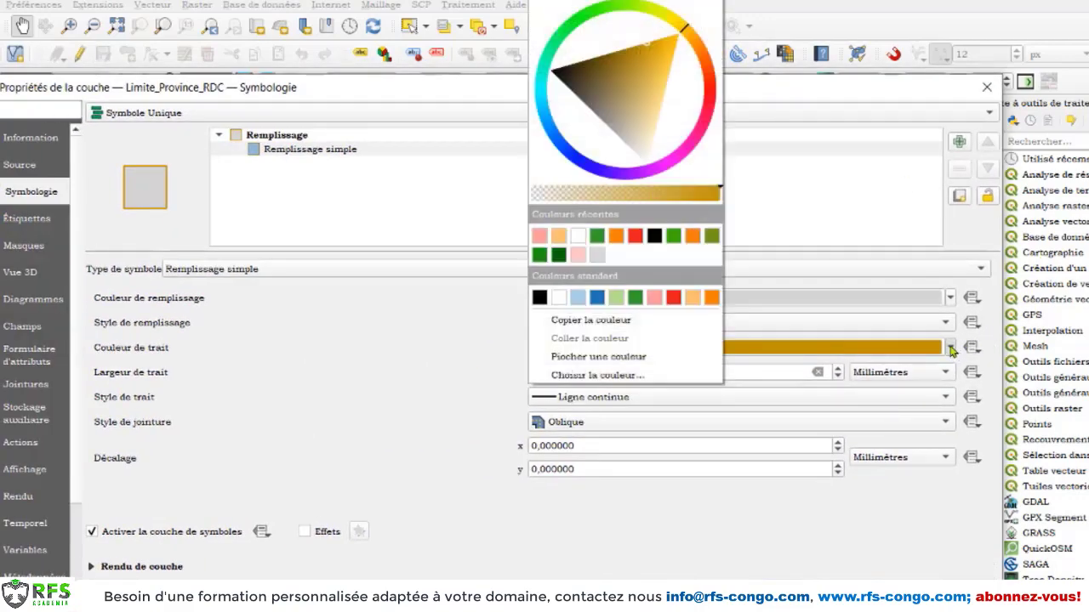
click(538, 297)
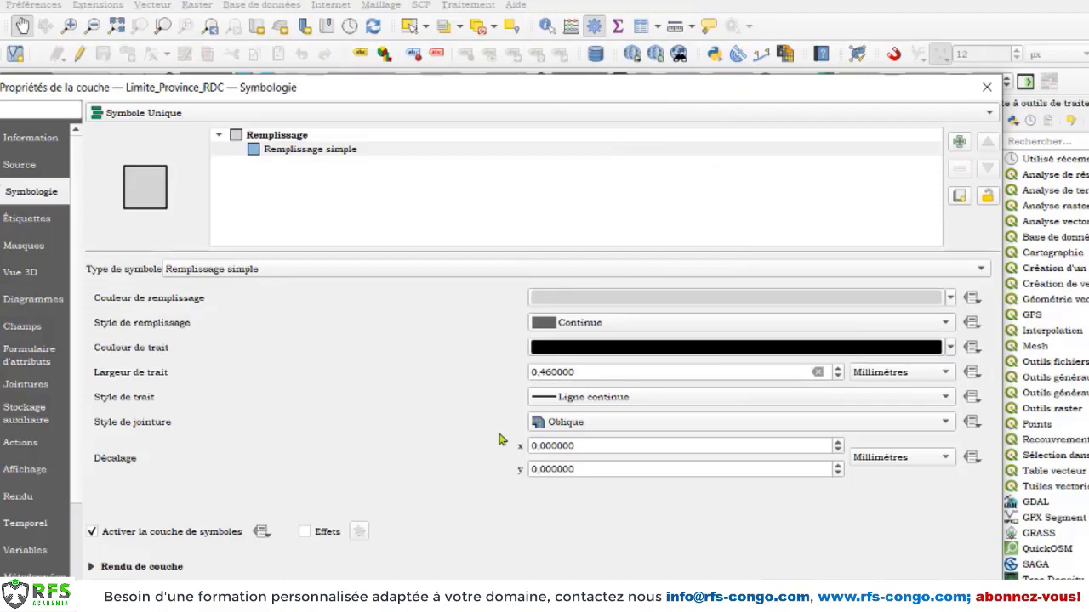
Try the Ligne en tiret stroke style on the province layer and return it to Ligne continue.
click(570, 399)
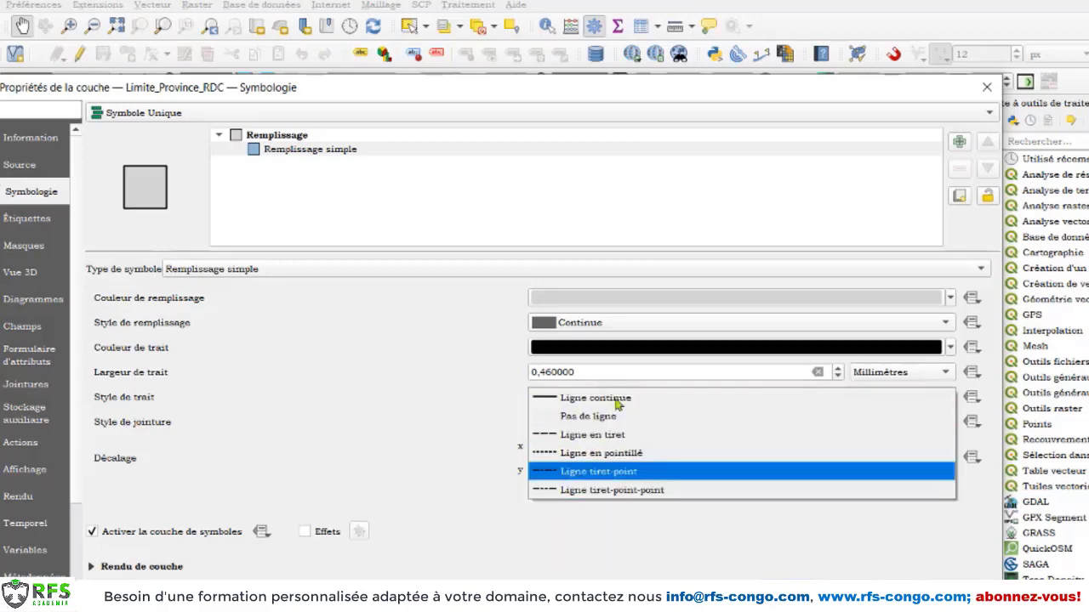
click(606, 442)
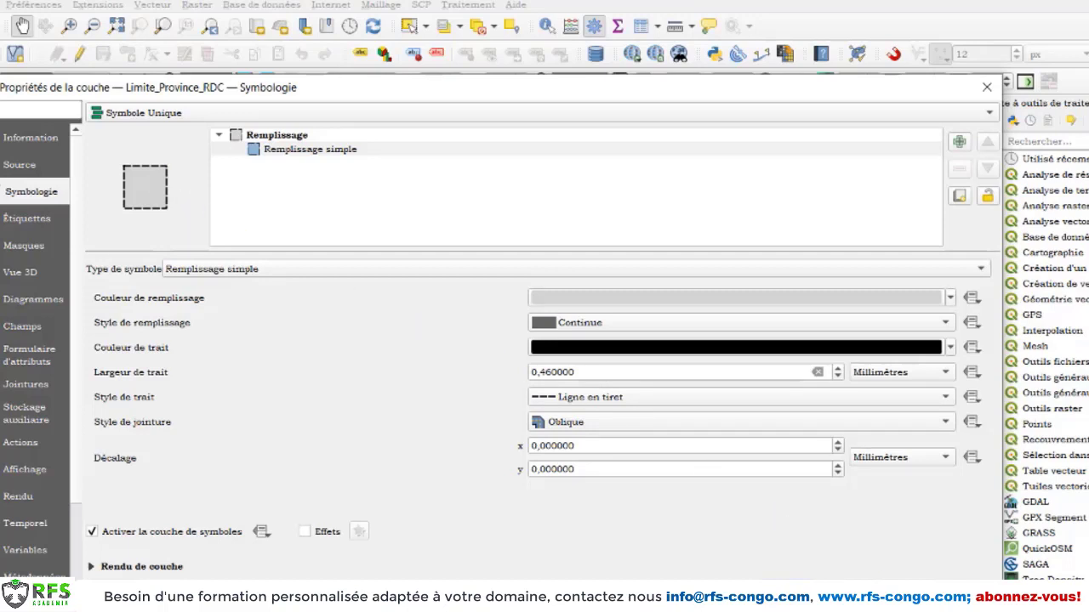
mouse_move(668, 90)
mouse_down()
mouse_move(549, 267)
mouse_move(374, 596)
mouse_move(651, 197)
mouse_move(655, 68)
mouse_move(655, 85)
mouse_up()
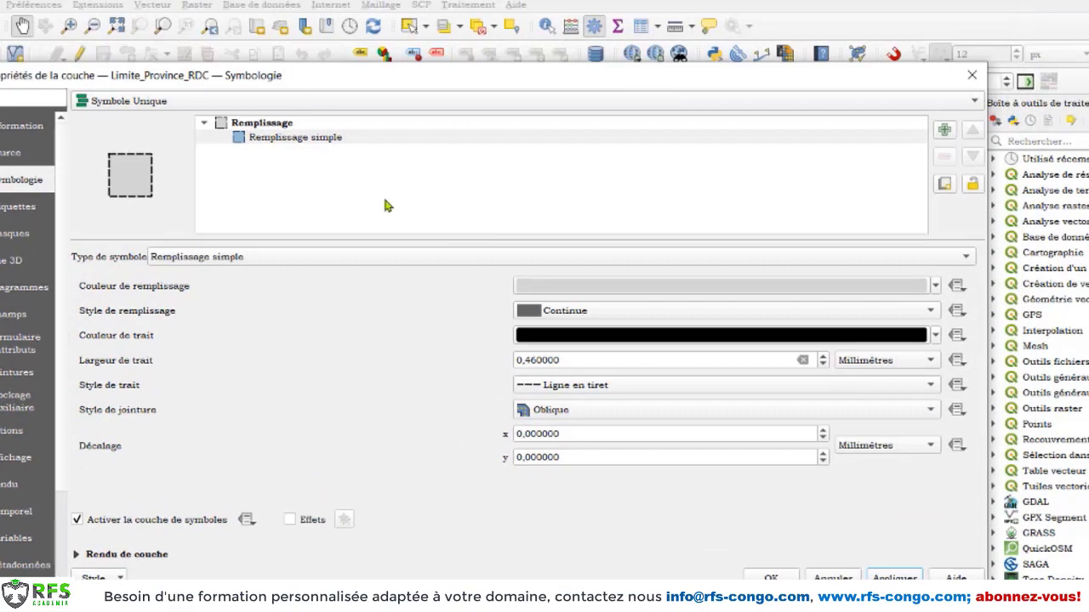
click(542, 392)
click(546, 350)
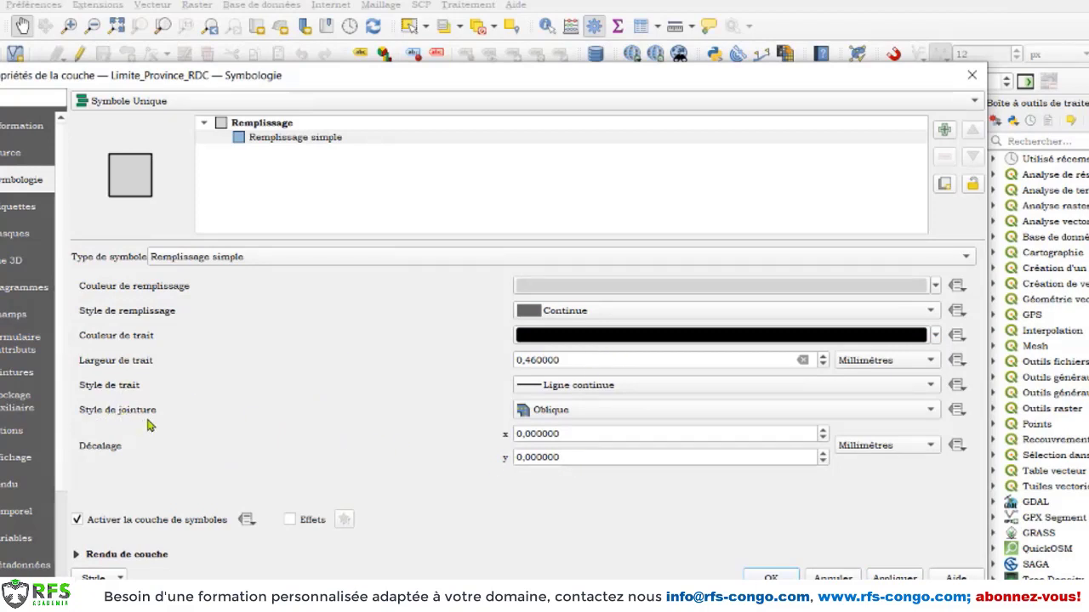
Check the join styles available for the province layer's stroke without changing the current one.
click(647, 410)
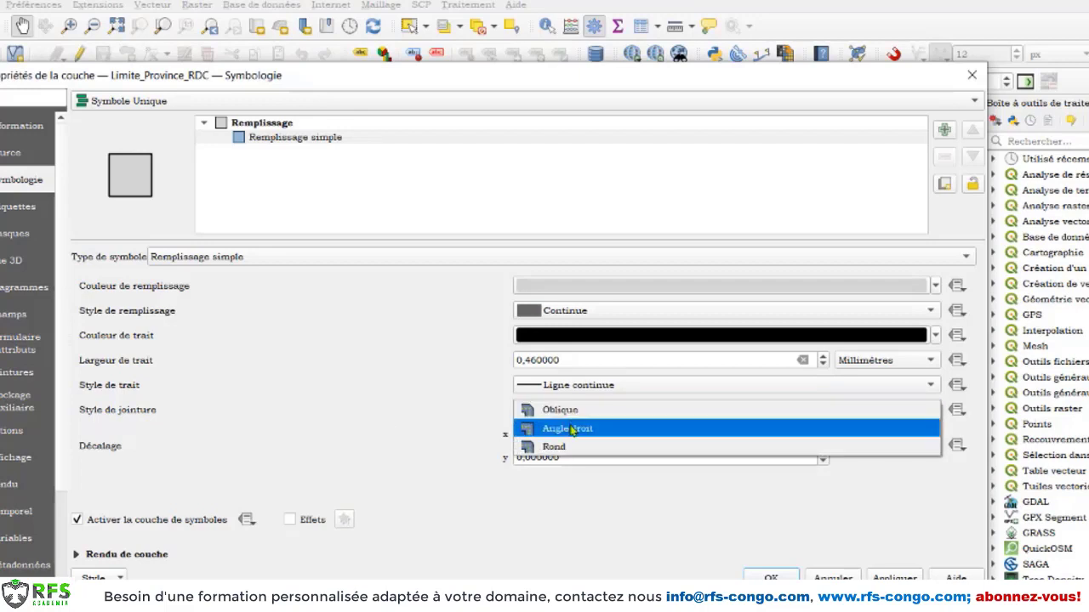
click(430, 410)
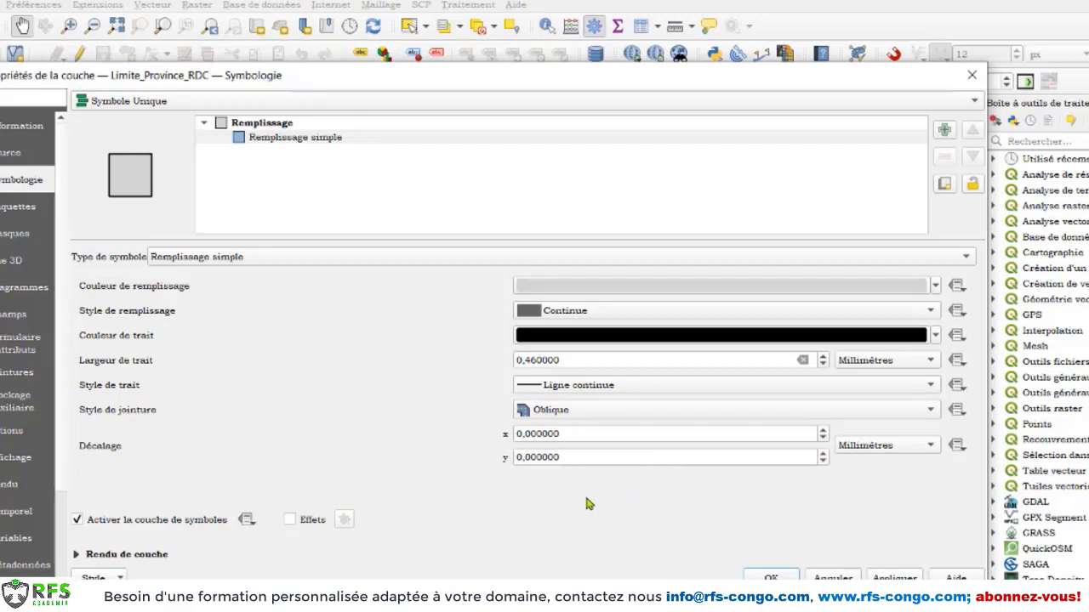
Expand the layer rendering settings, try 30% opacity on the province layer and apply it to the map.
click(78, 555)
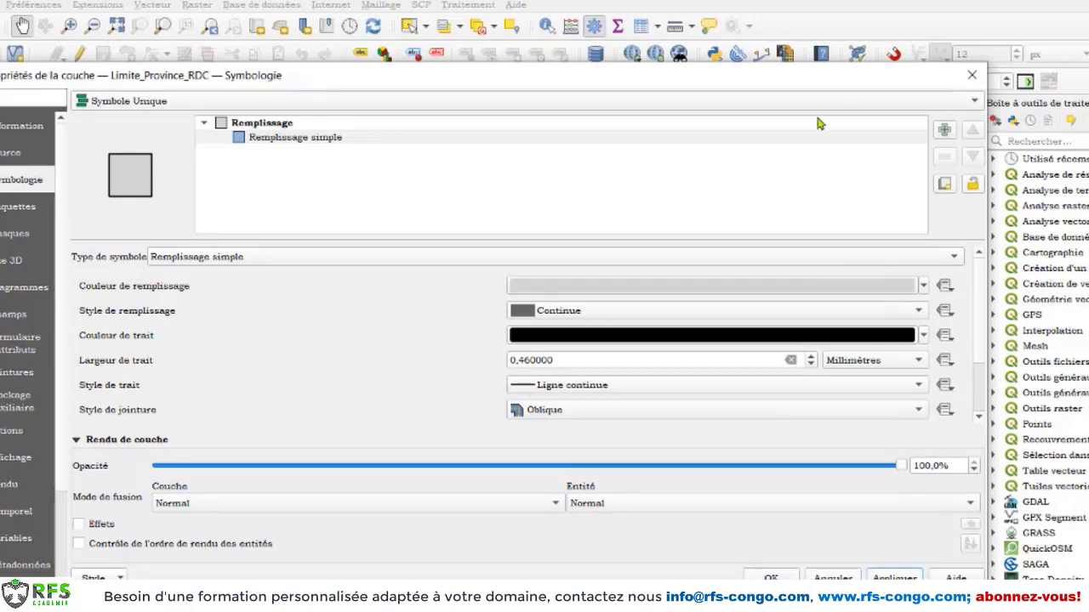
drag(817, 81, 841, 73)
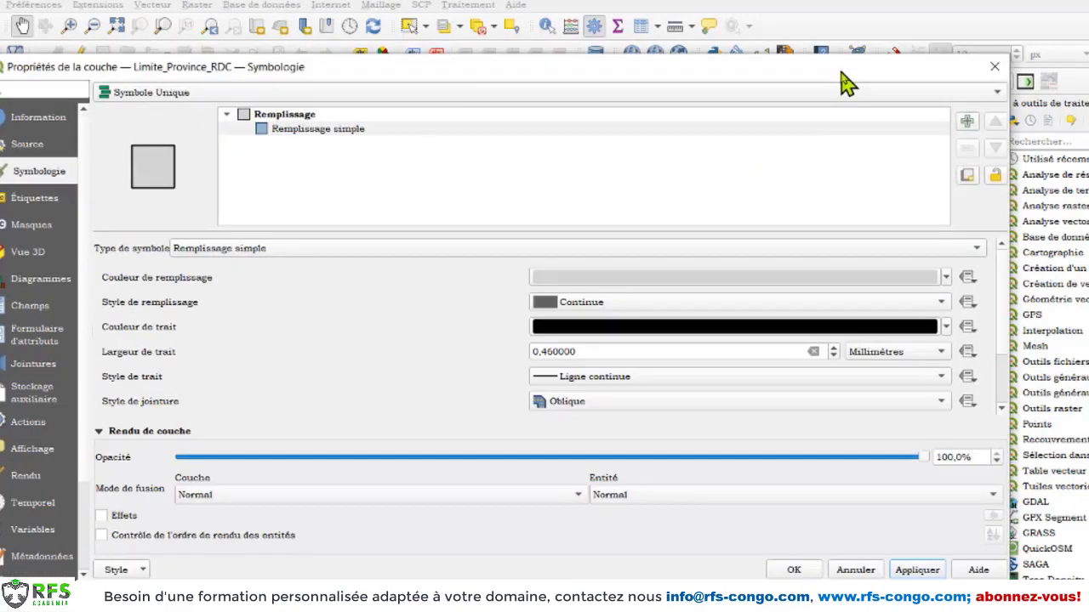
drag(978, 458, 926, 458)
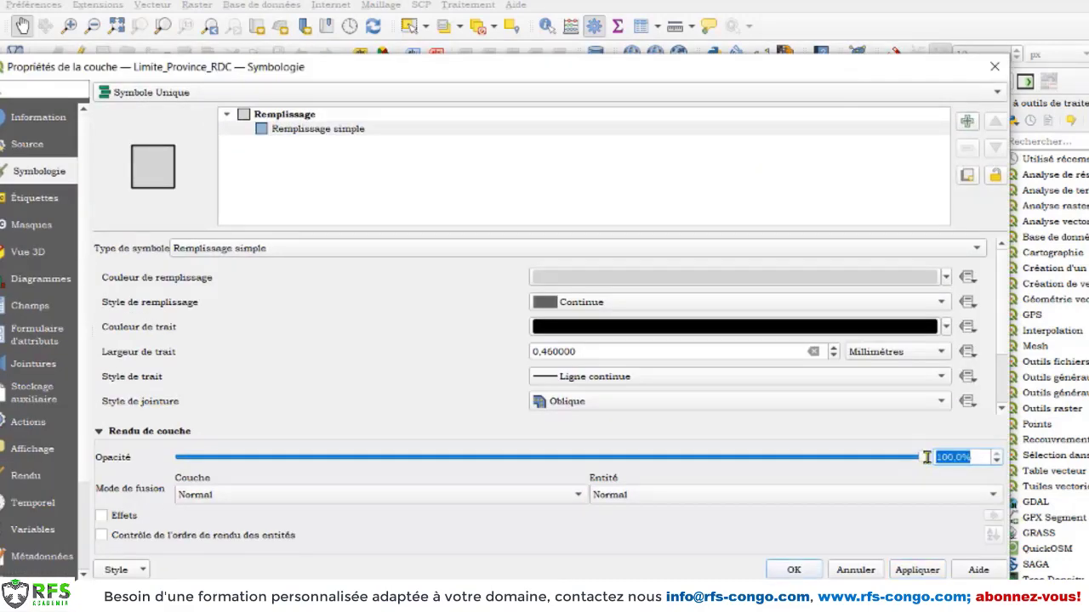
text(30)
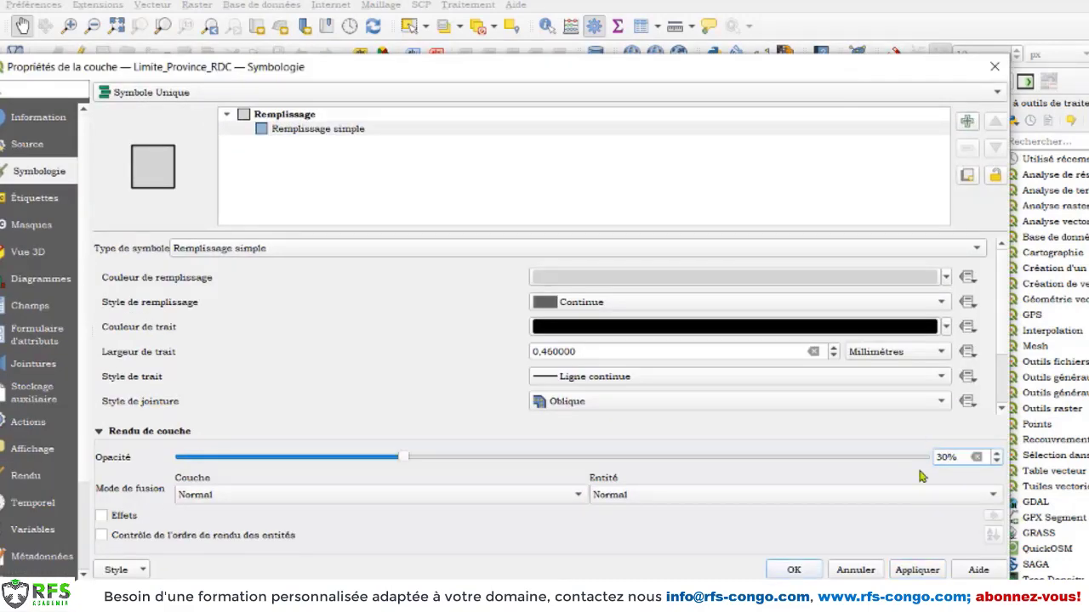
click(934, 569)
drag(833, 68, 753, 85)
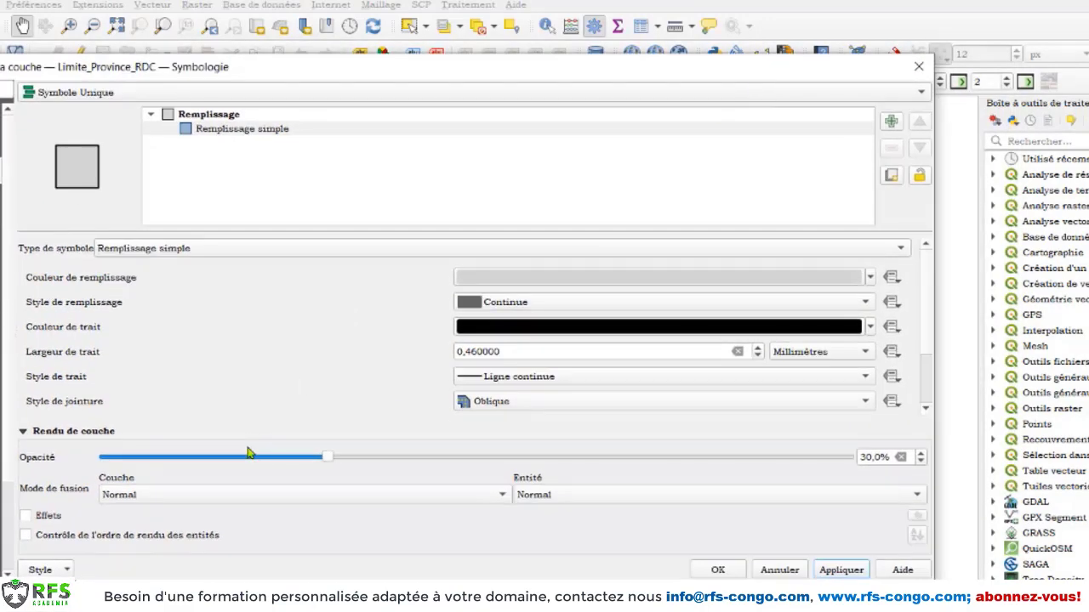
Set the province layer's opacity back to 100% and apply it.
drag(893, 456, 856, 457)
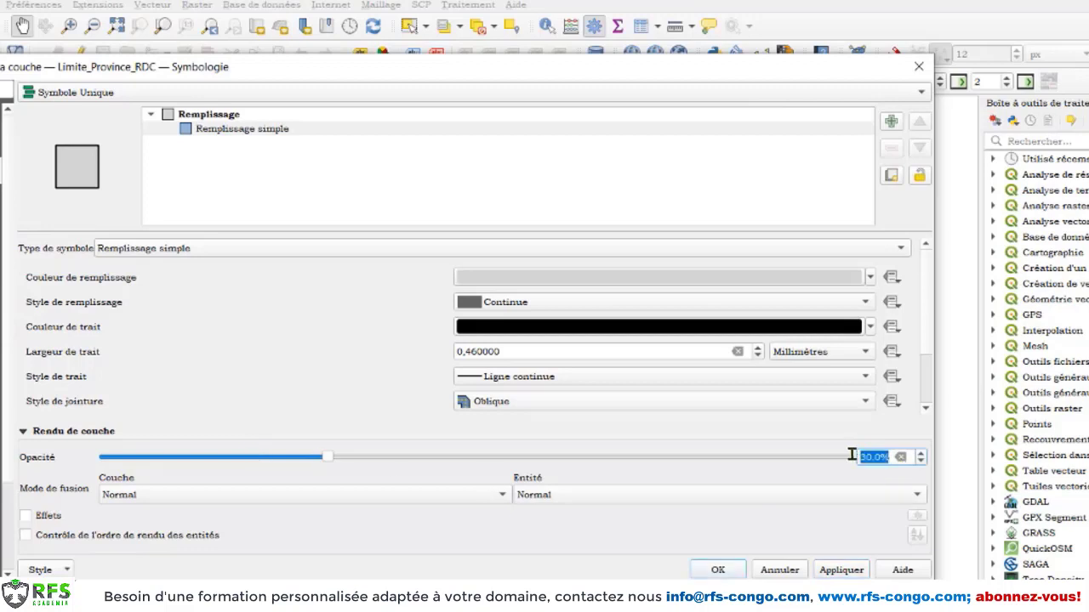
text(100)
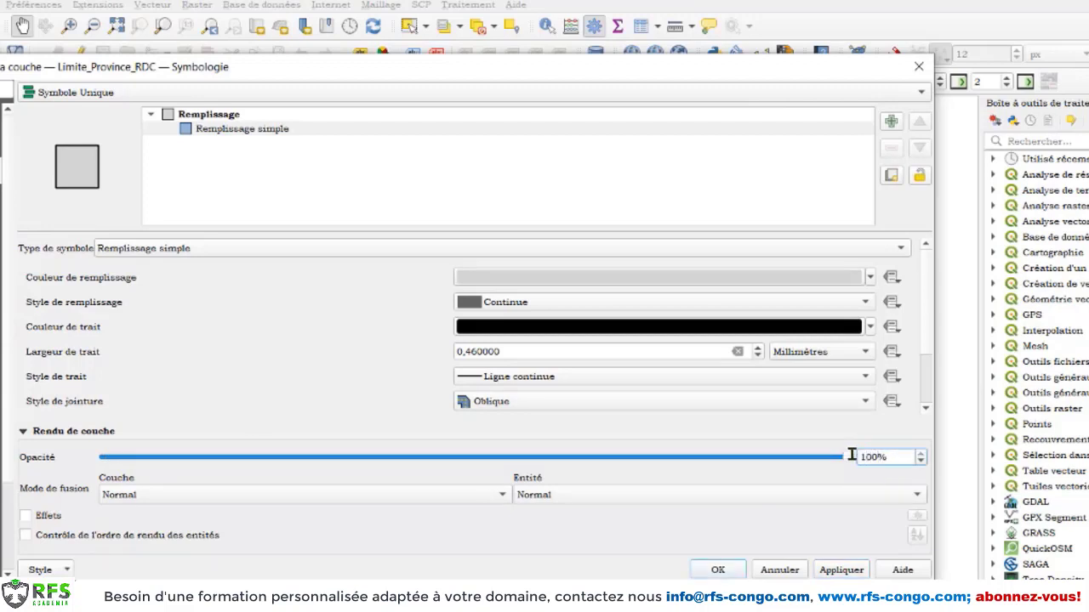
click(824, 572)
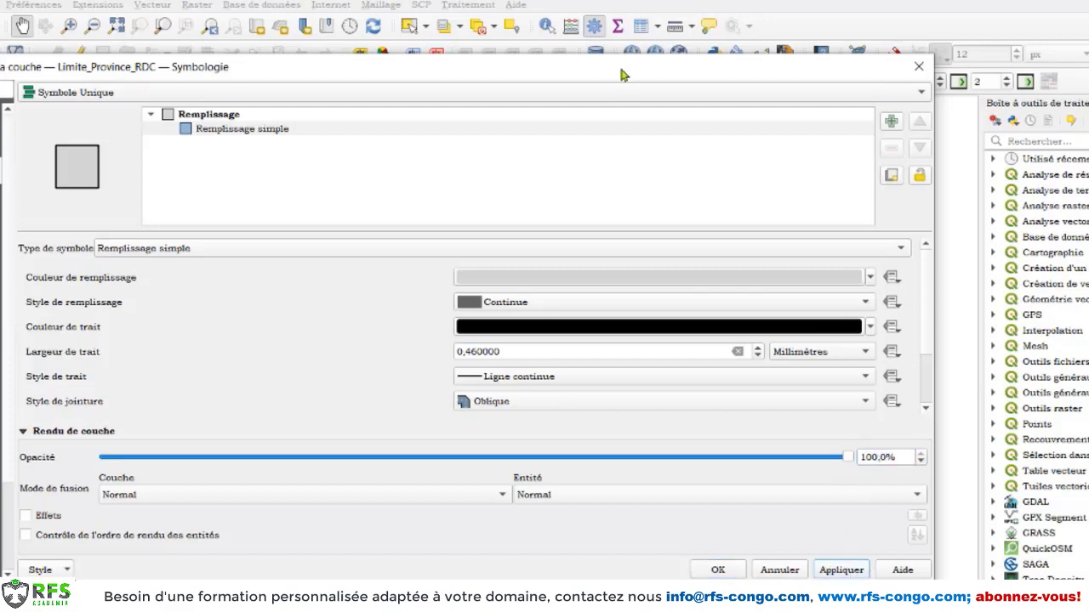
Open the Étiquettes settings in the province layer's properties.
drag(621, 75, 825, 75)
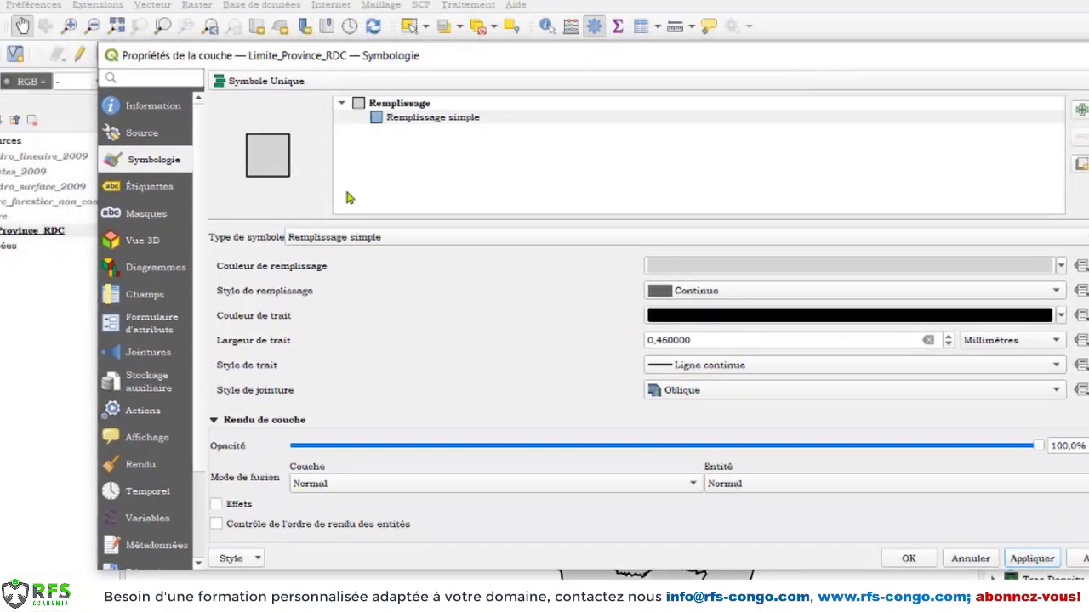
click(156, 191)
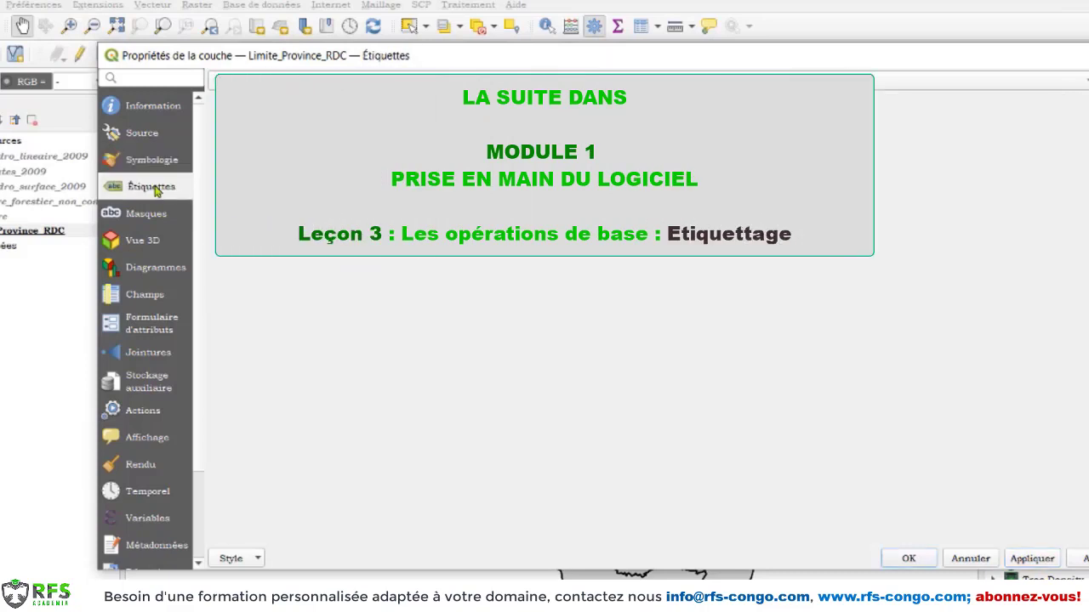